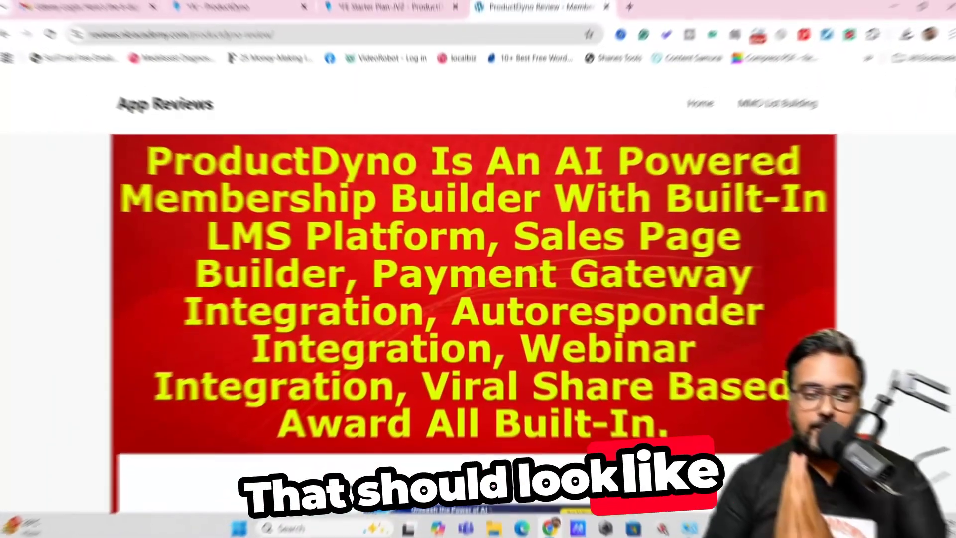
# Scroll the review page past the feature lists to the $4197 bonus package and Bonus No#1
pyautogui.scroll(-20, 473, 299)
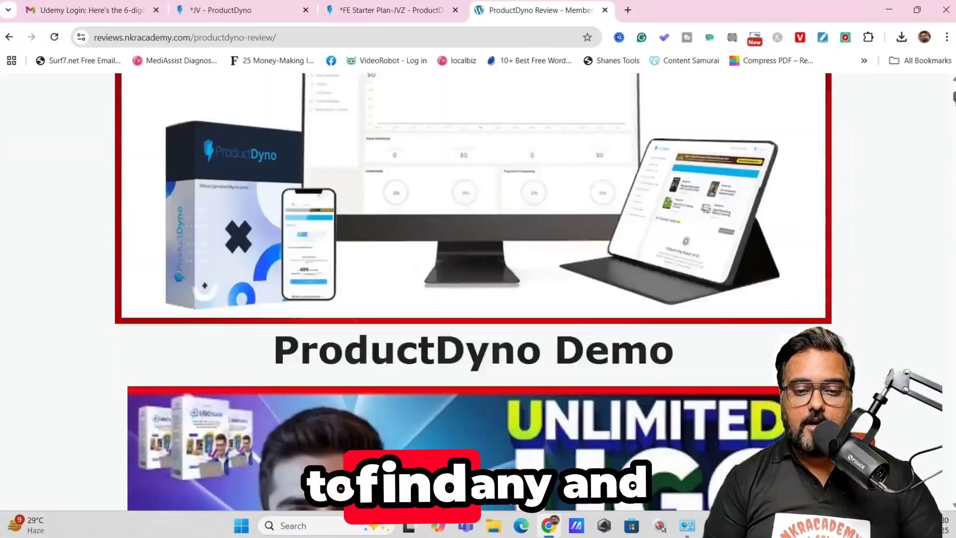
pyautogui.scroll(-1, 357, 292)
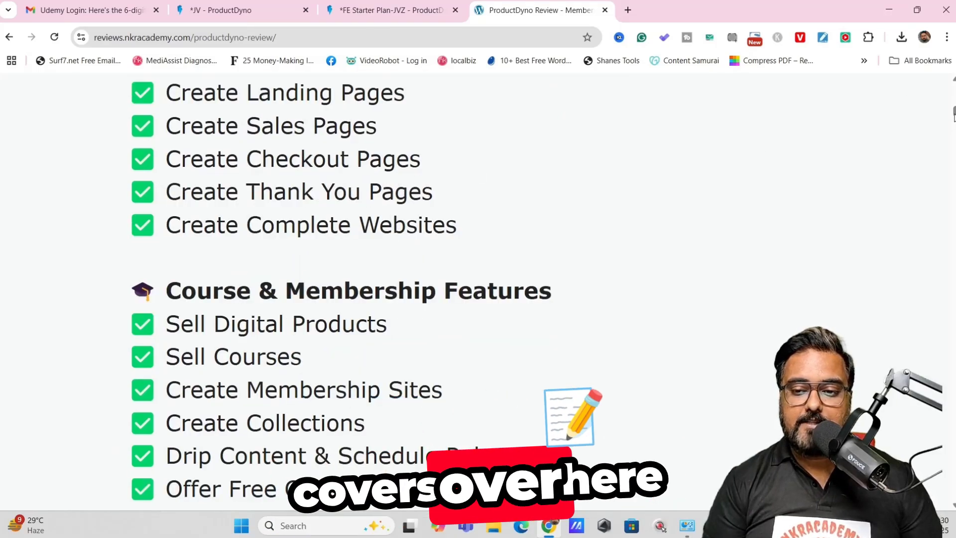
pyautogui.scroll(-20, 955, 115)
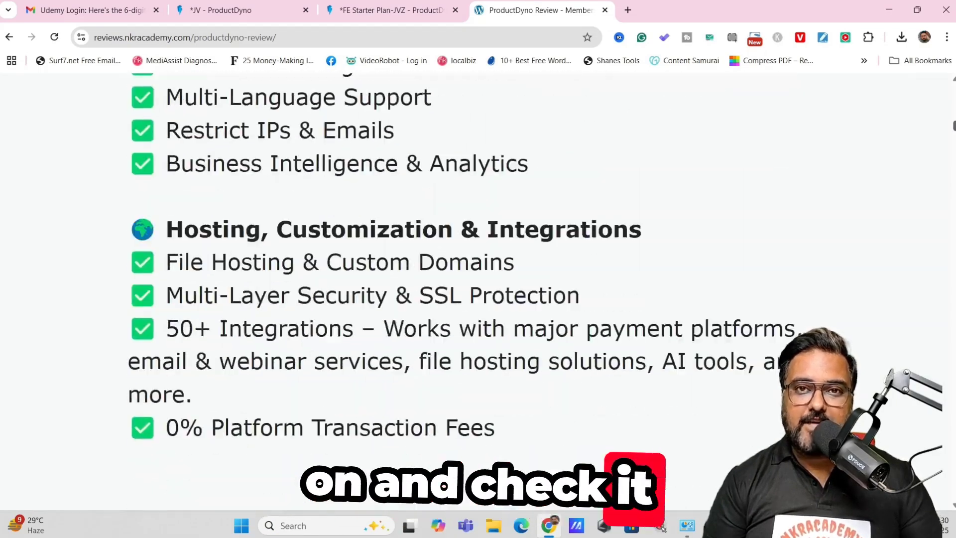
pyautogui.scroll(-12, 473, 292)
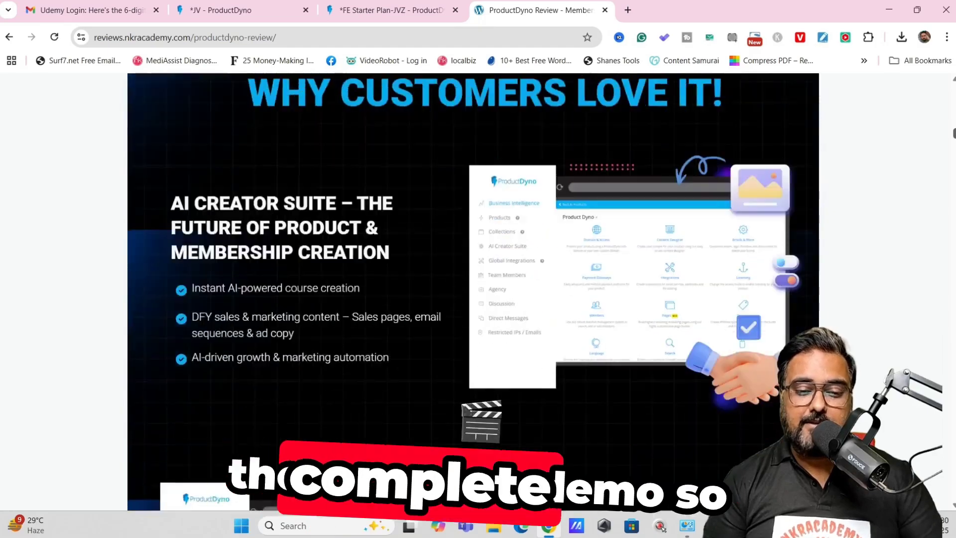
pyautogui.scroll(-20, 473, 292)
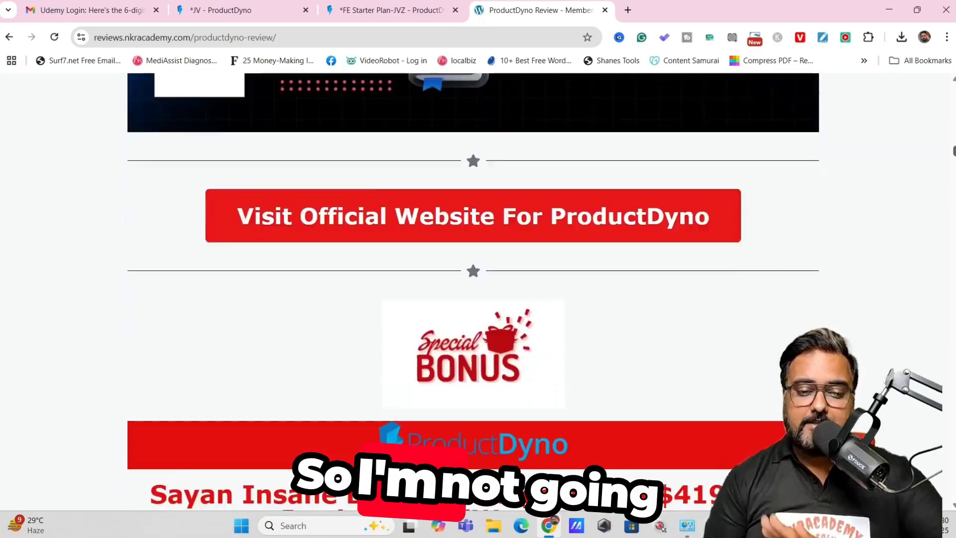
pyautogui.scroll(-1, 473, 291)
pyautogui.scroll(-9, 473, 291)
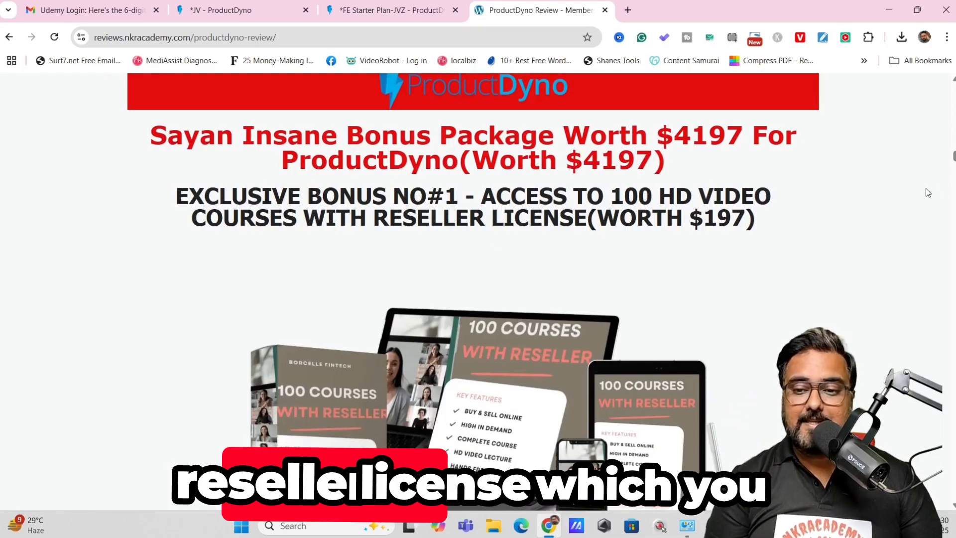
# Scroll through all the bonus sections down to the Desigy Templates module list
pyautogui.moveTo(953, 159); pyautogui.dragTo(954, 163)
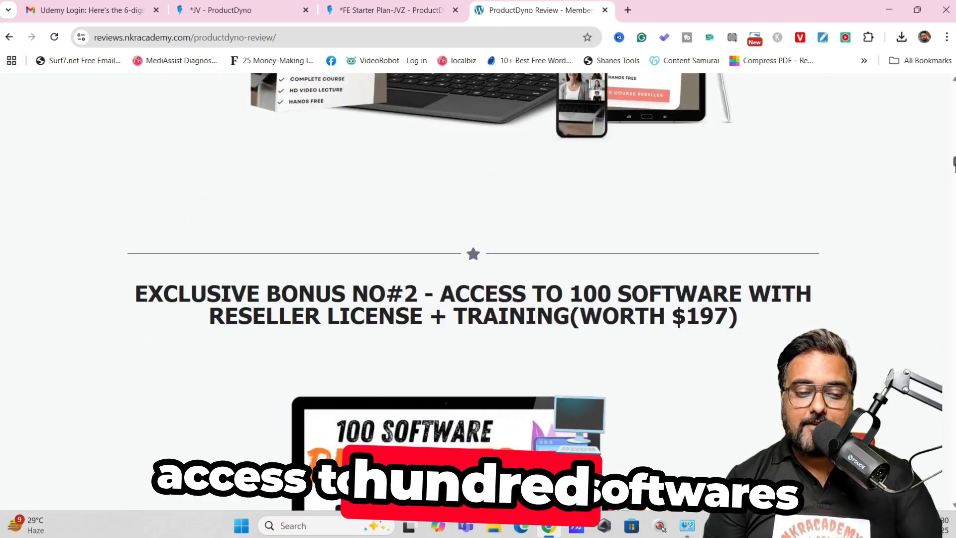
pyautogui.scroll(-3, 478, 289)
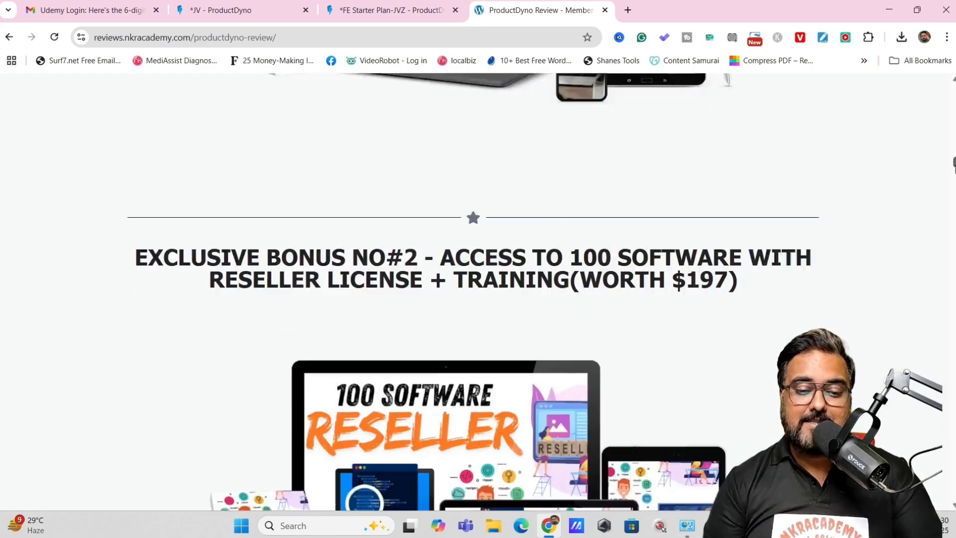
pyautogui.scroll(-5, 478, 289)
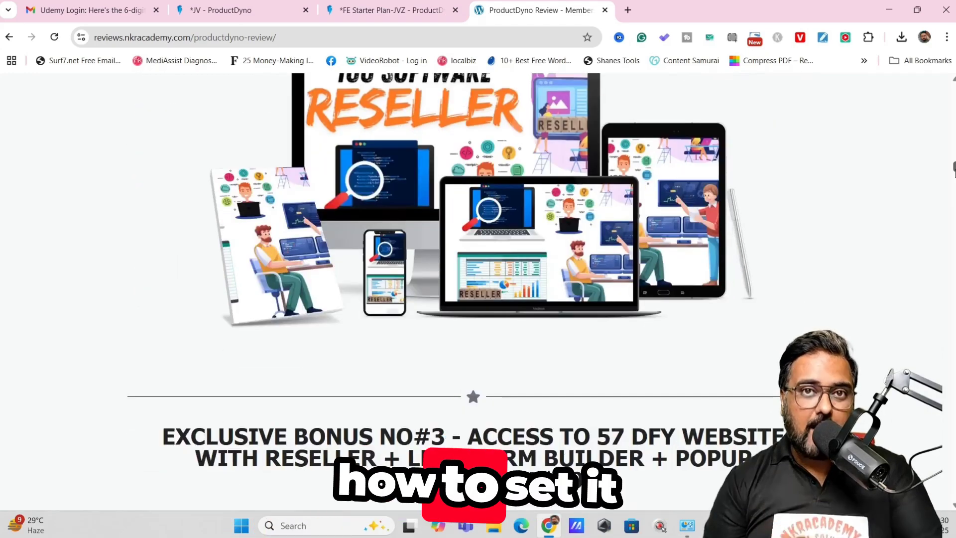
pyautogui.scroll(-4, 477, 289)
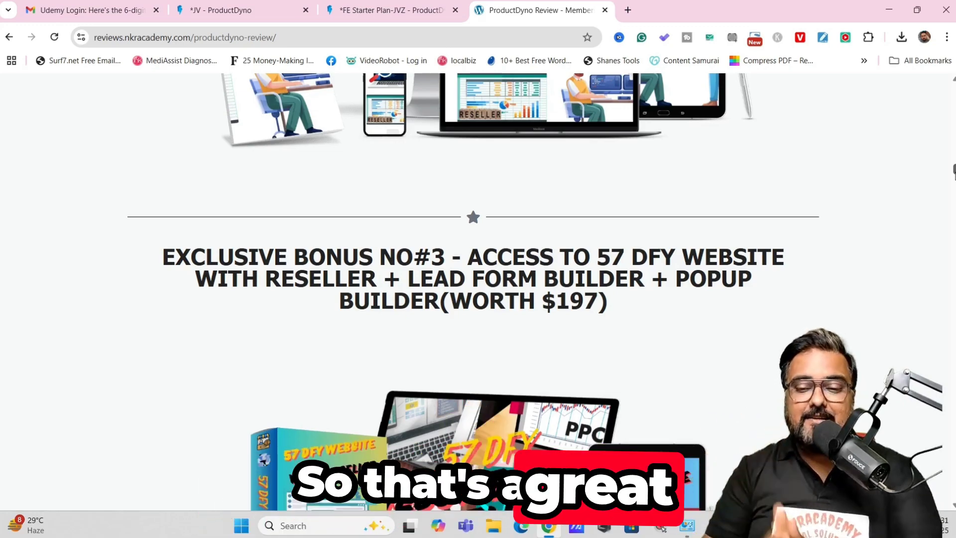
pyautogui.scroll(-15, 473, 289)
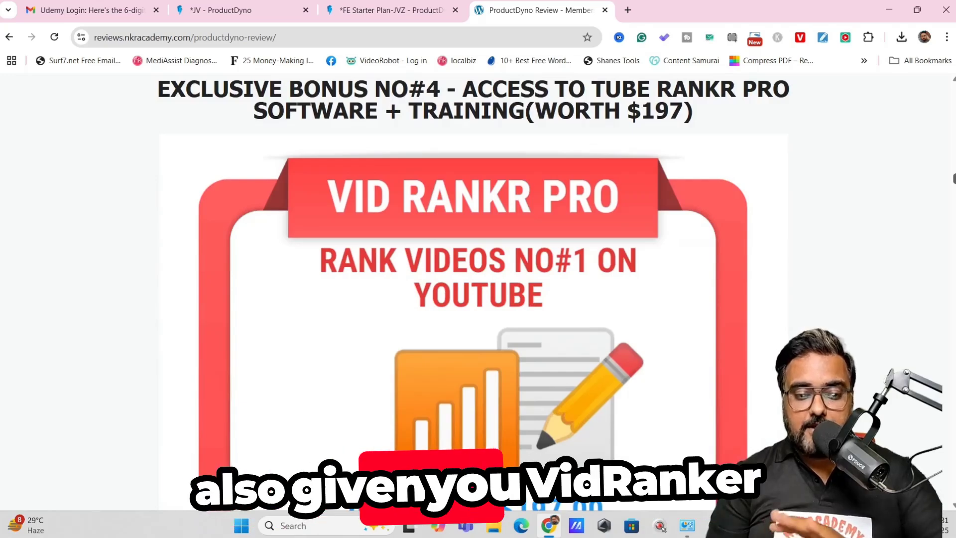
pyautogui.scroll(-8, 473, 294)
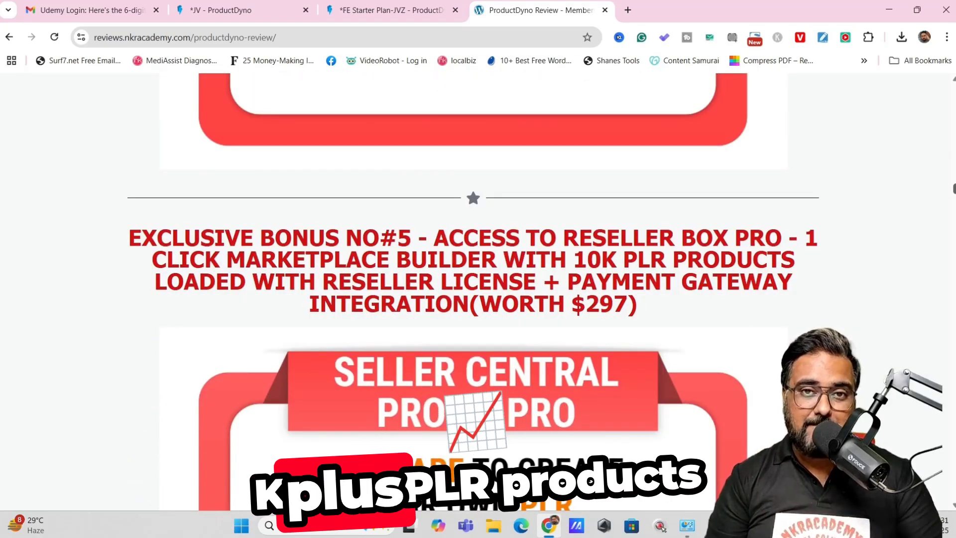
pyautogui.scroll(-12, 473, 289)
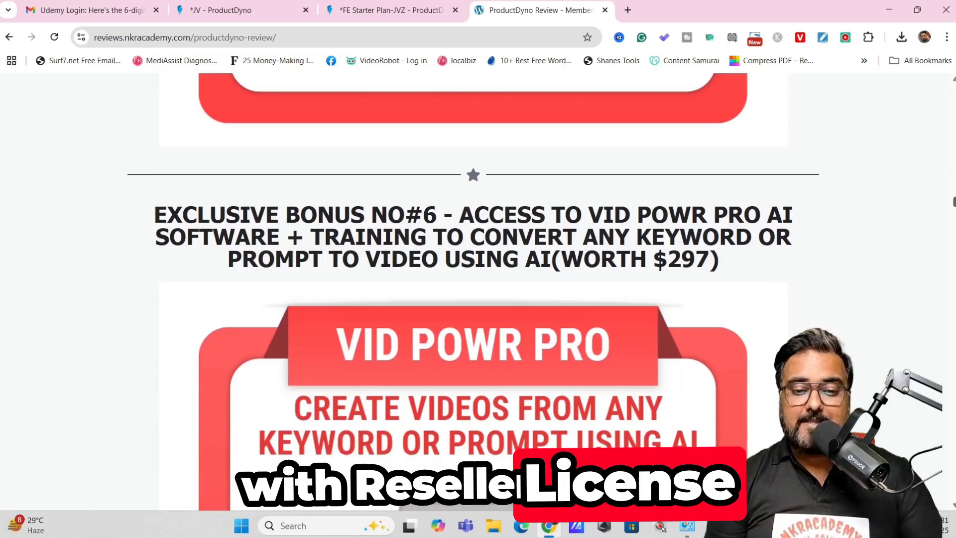
pyautogui.scroll(-12, 473, 289)
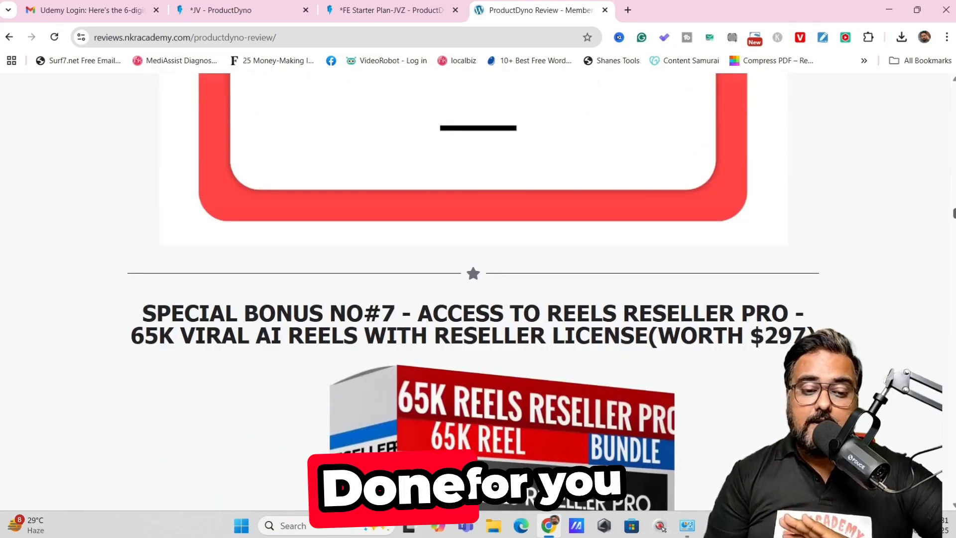
pyautogui.scroll(-12, 473, 288)
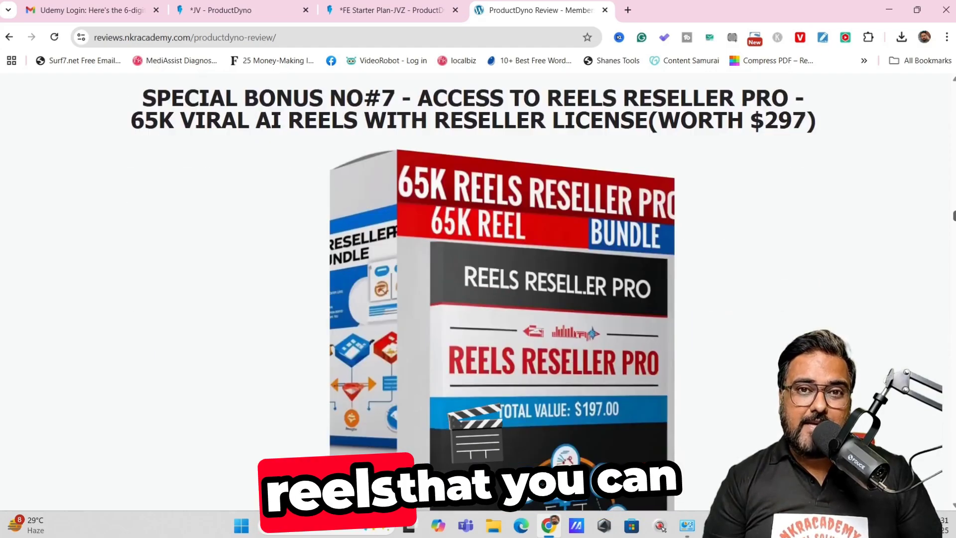
pyautogui.scroll(-15, 473, 289)
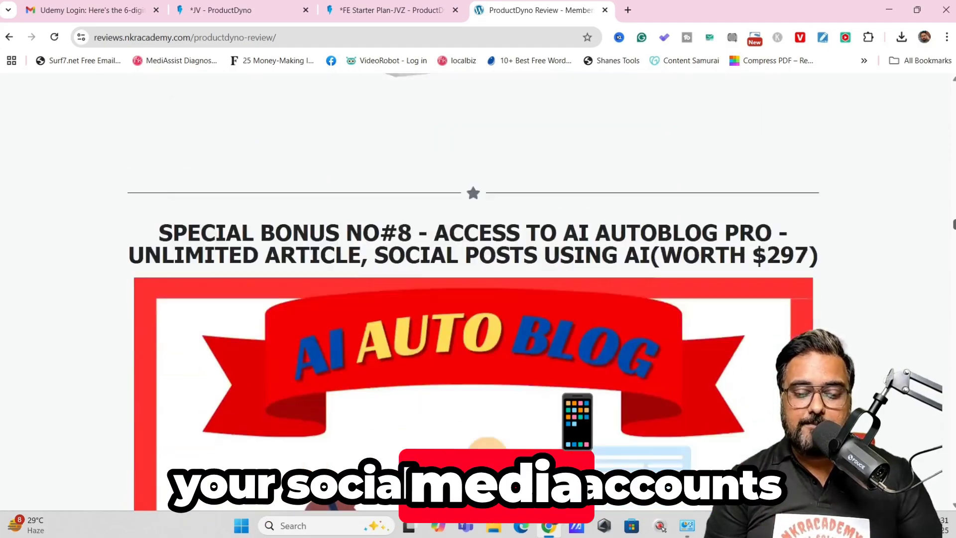
pyautogui.scroll(-8, 473, 289)
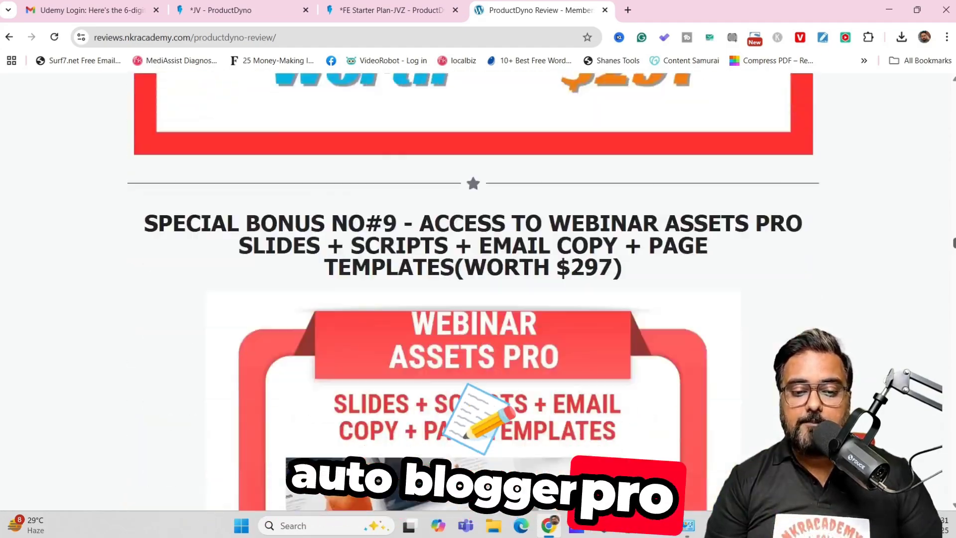
pyautogui.scroll(-20, 473, 288)
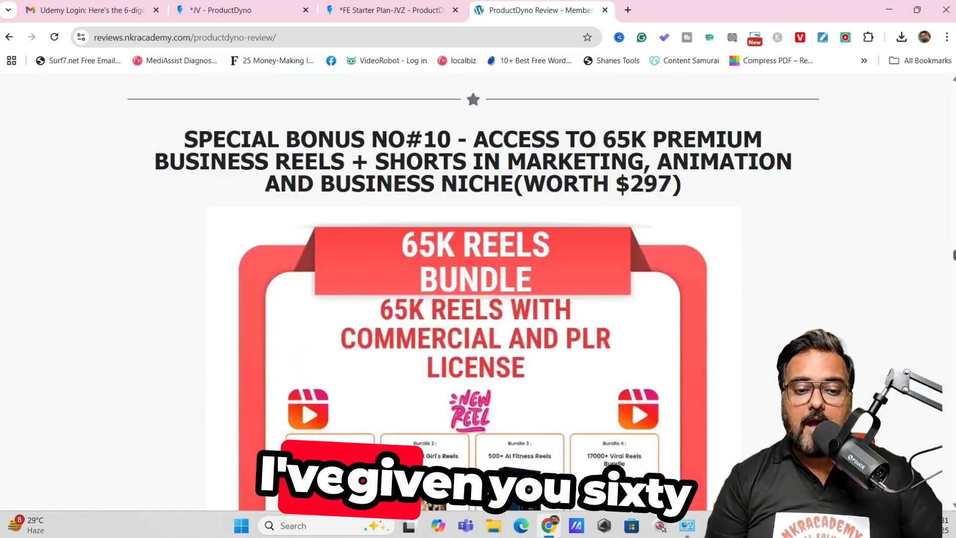
pyautogui.scroll(-20, 473, 289)
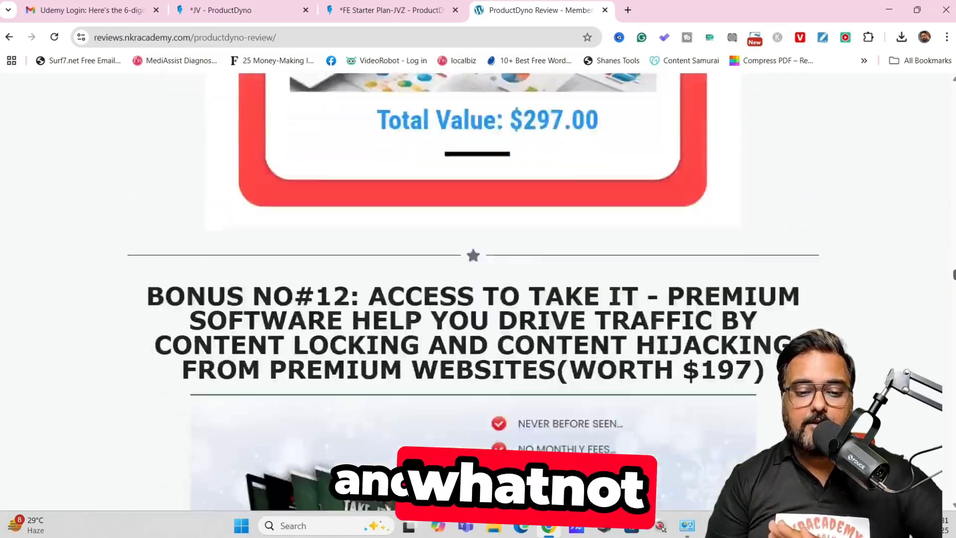
pyautogui.scroll(-20, 473, 289)
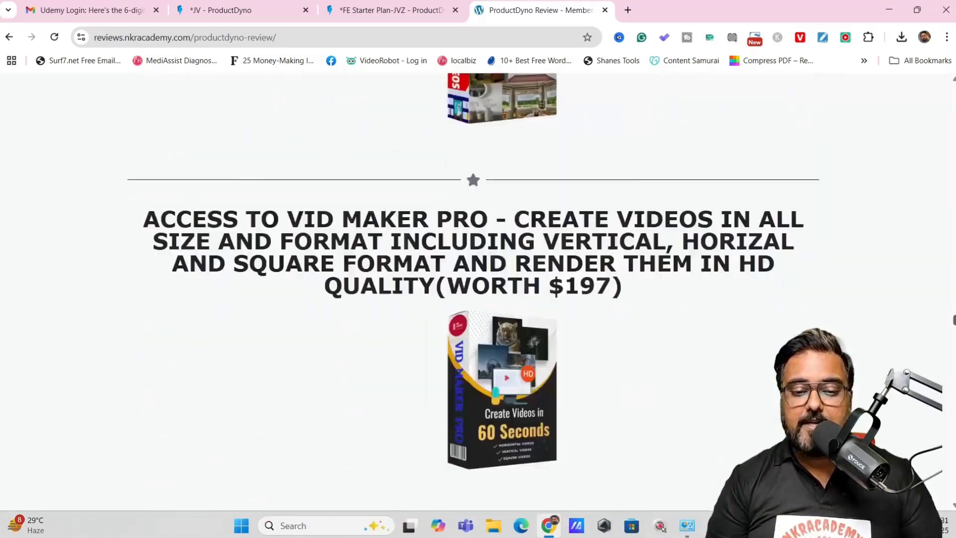
pyautogui.scroll(-20, 473, 289)
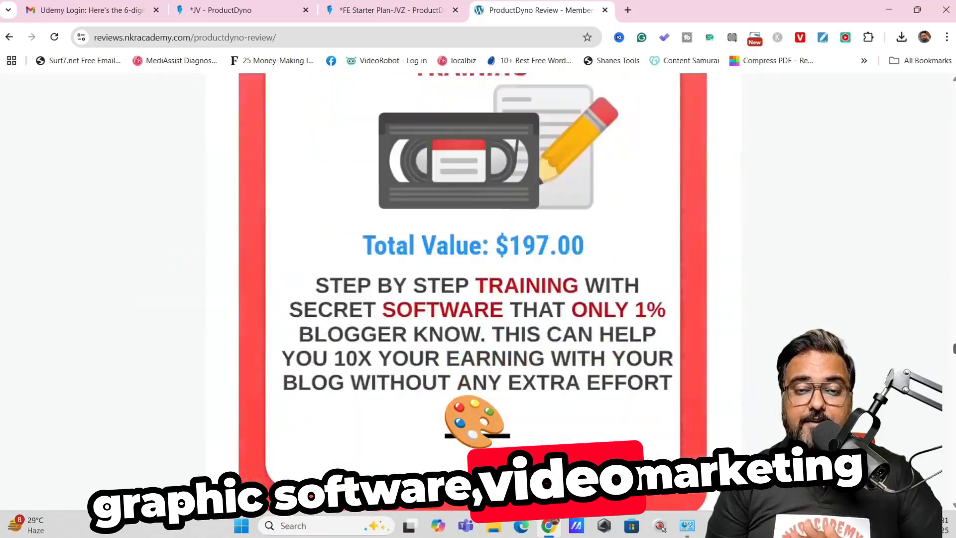
pyautogui.scroll(-20, 473, 289)
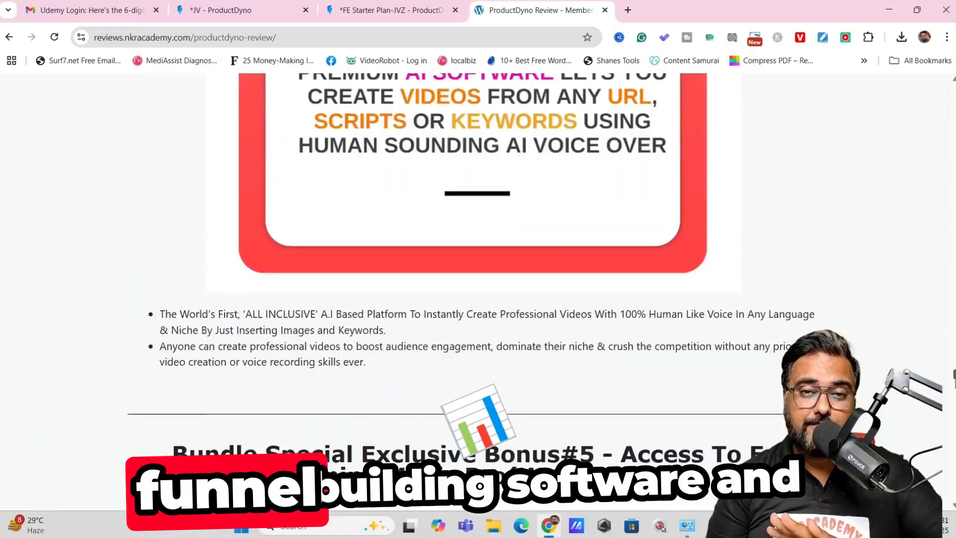
pyautogui.scroll(-20, 473, 288)
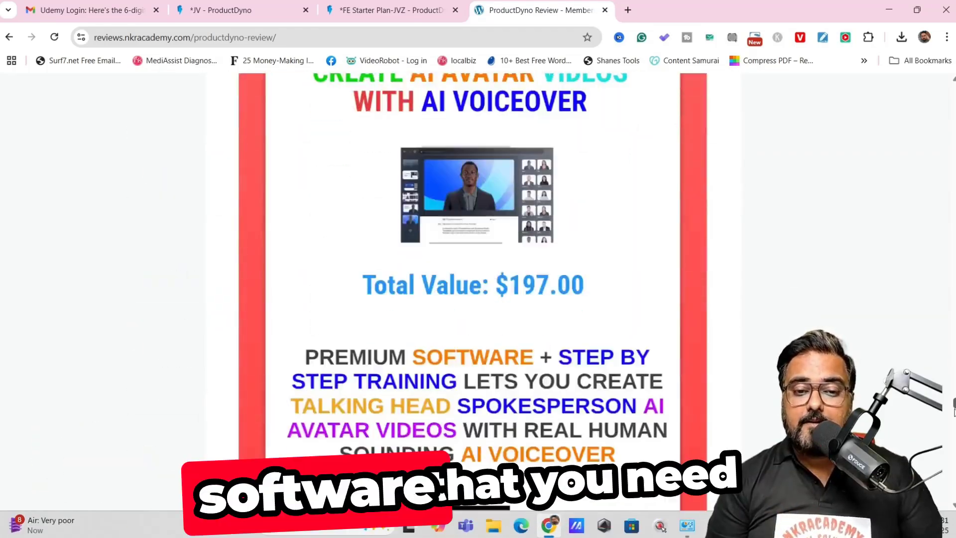
pyautogui.scroll(-20, 473, 289)
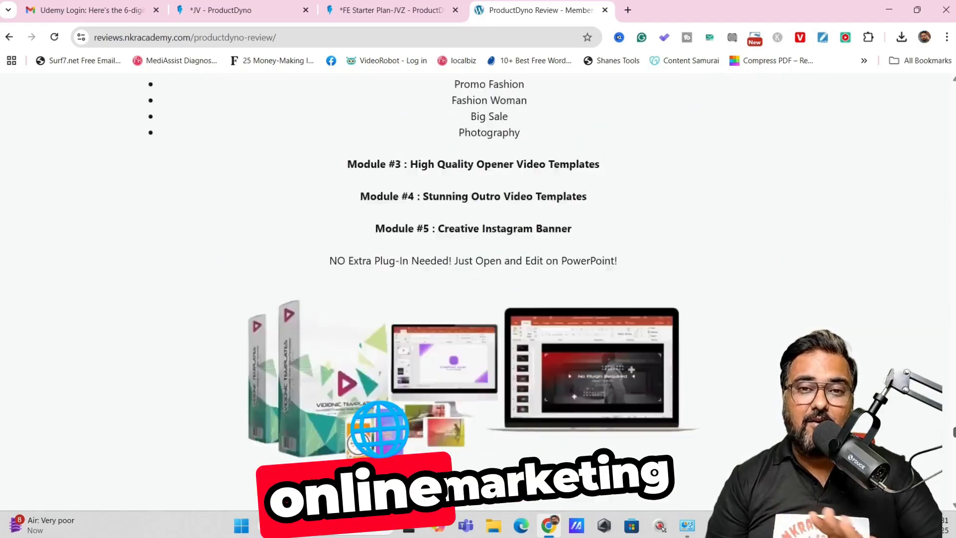
pyautogui.scroll(-20, 473, 289)
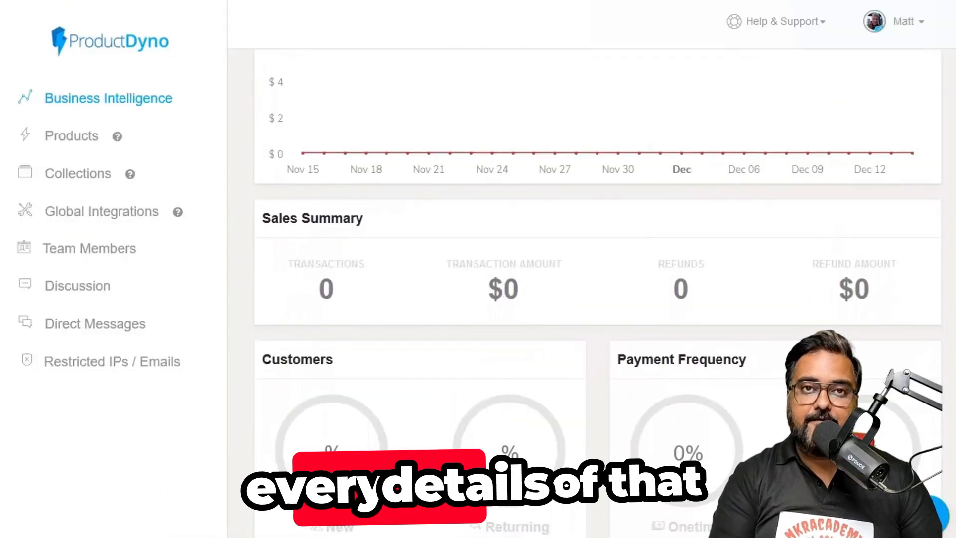
# Go to the Products list from the sidebar
pyautogui.click(79, 139)
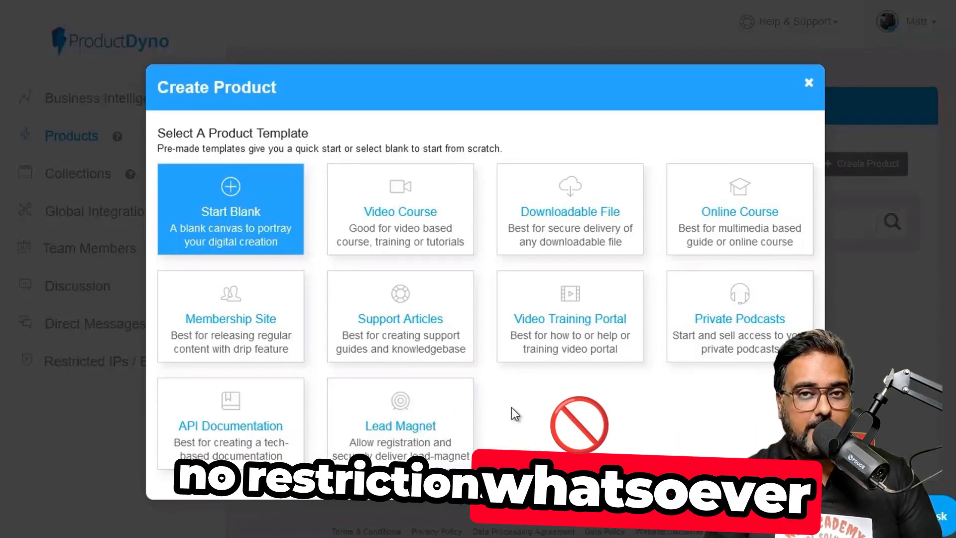
# Start a product from the Video Course template, named 'MAT1 Simple Funnel Systems'
pyautogui.click(415, 228)
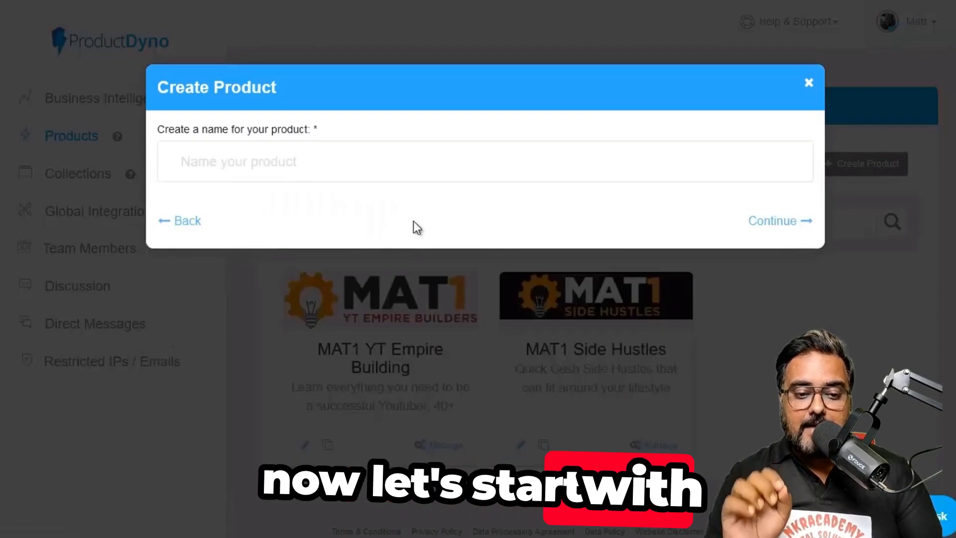
pyautogui.click(316, 160)
pyautogui.write('MAT1 Simple Funnel Systems')
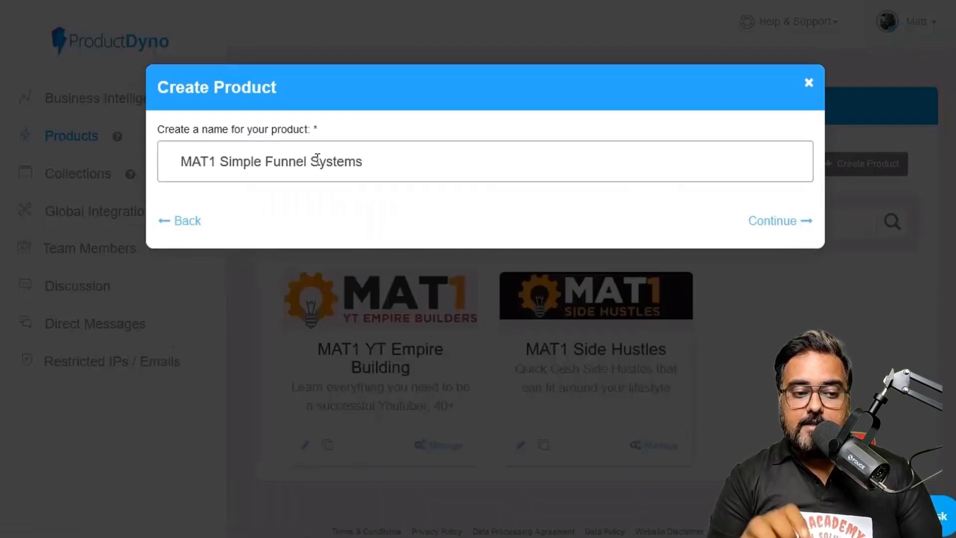
pyautogui.click(781, 224)
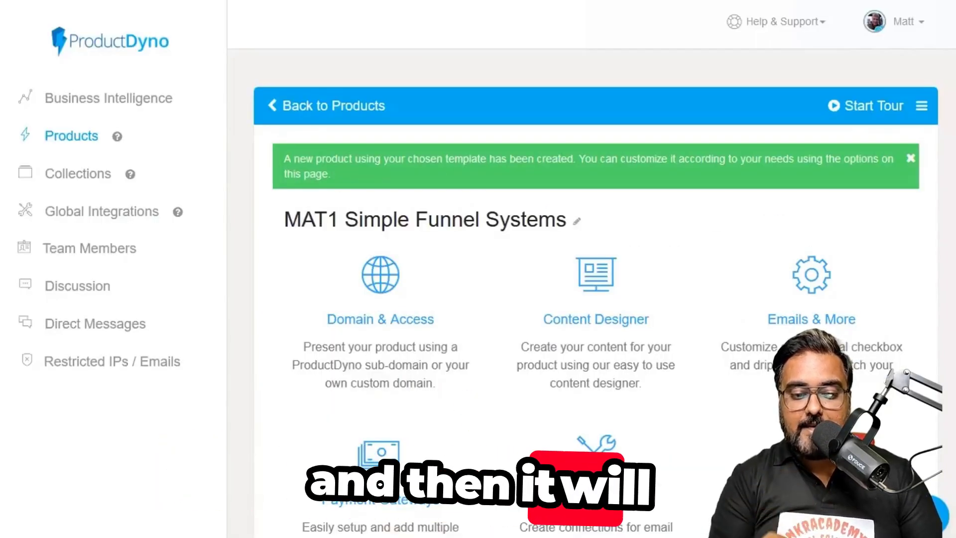
# Set the sub-domain to mat1sfs, leave external content protection off, and return to the overview
pyautogui.click(389, 326)
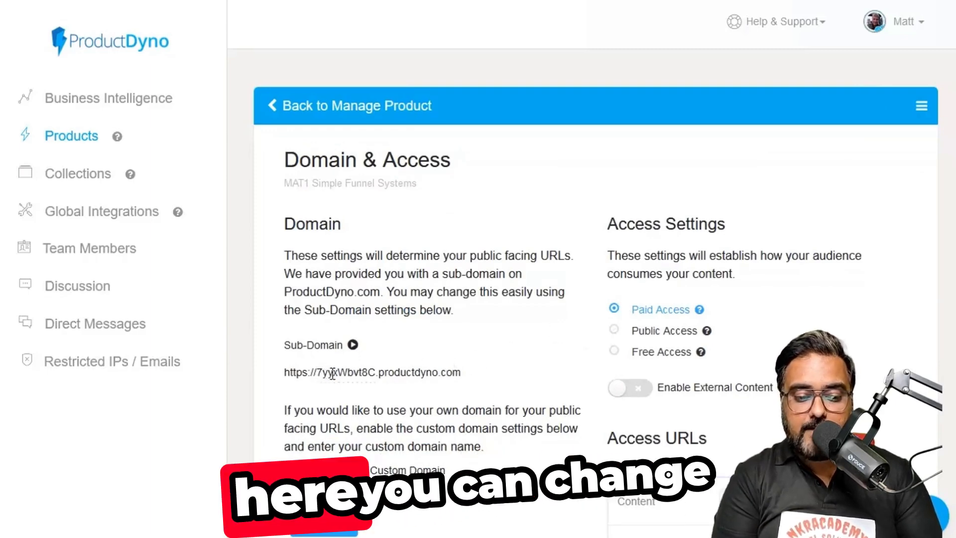
pyautogui.moveTo(376, 372); pyautogui.dragTo(336, 375)
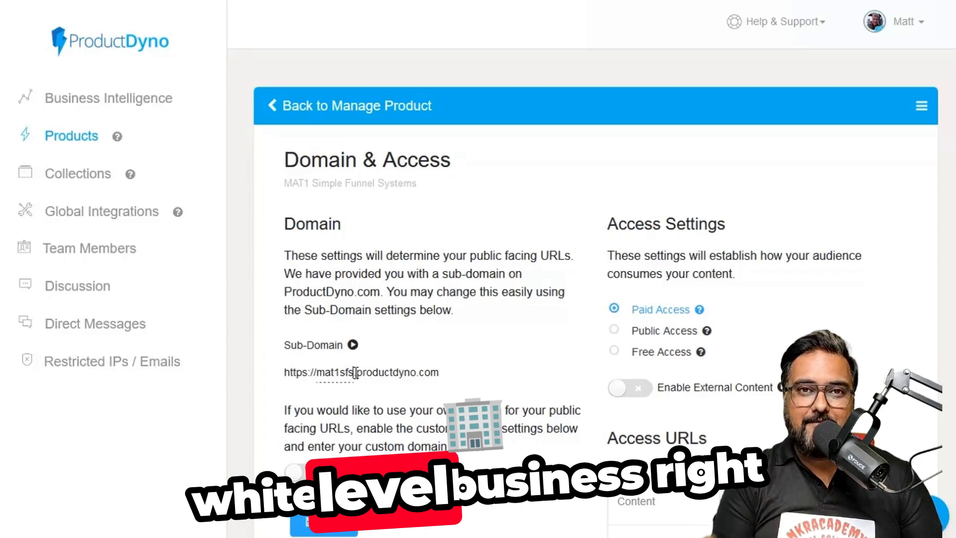
pyautogui.scroll(-3, 323, 309)
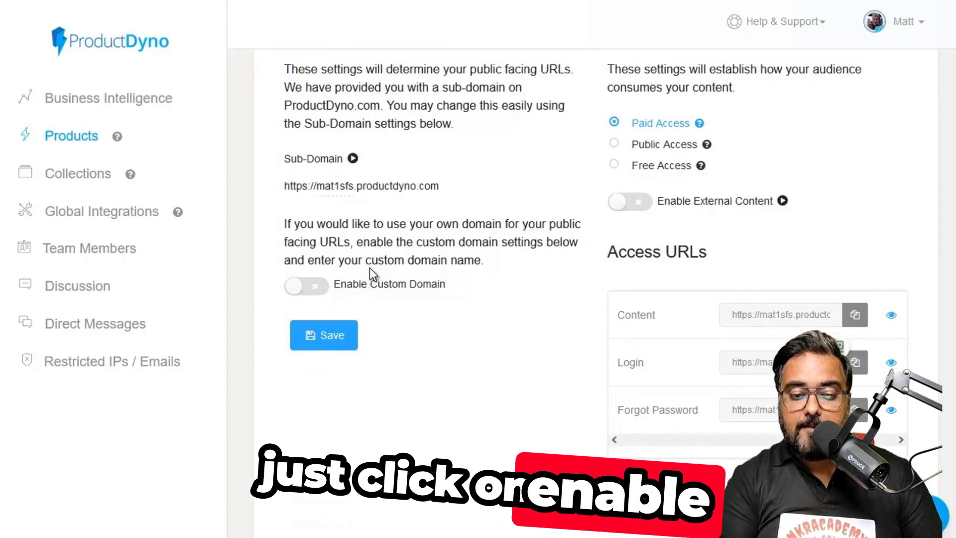
pyautogui.scroll(2, 527, 210)
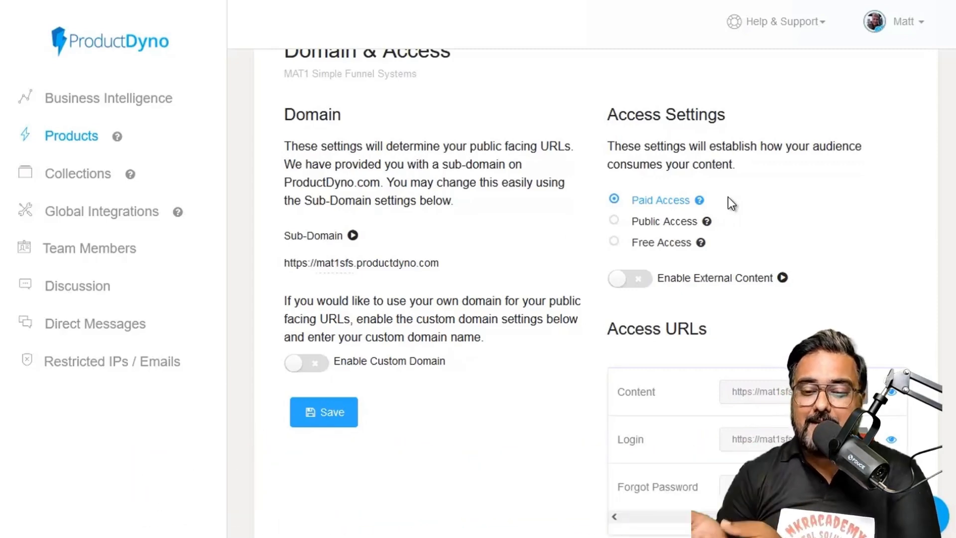
pyautogui.click(642, 283)
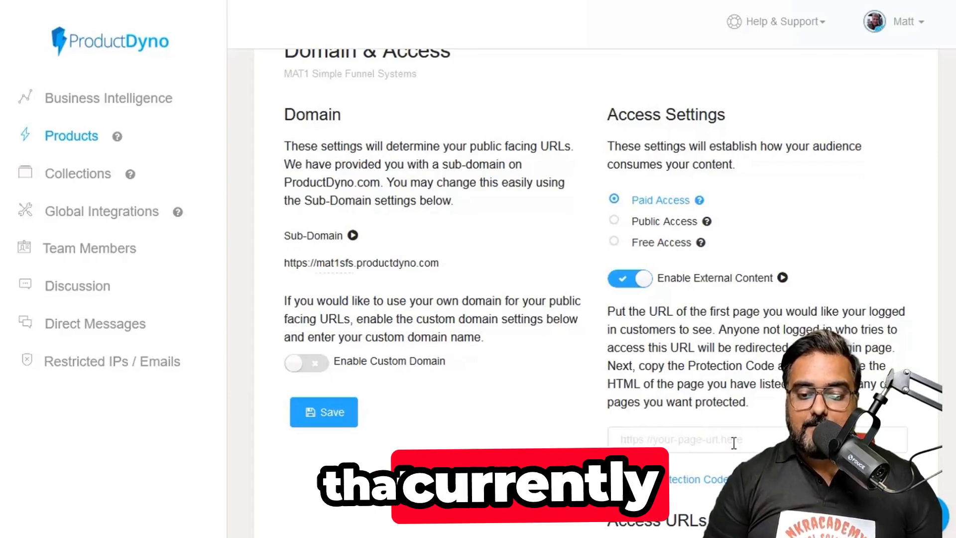
pyautogui.click(628, 281)
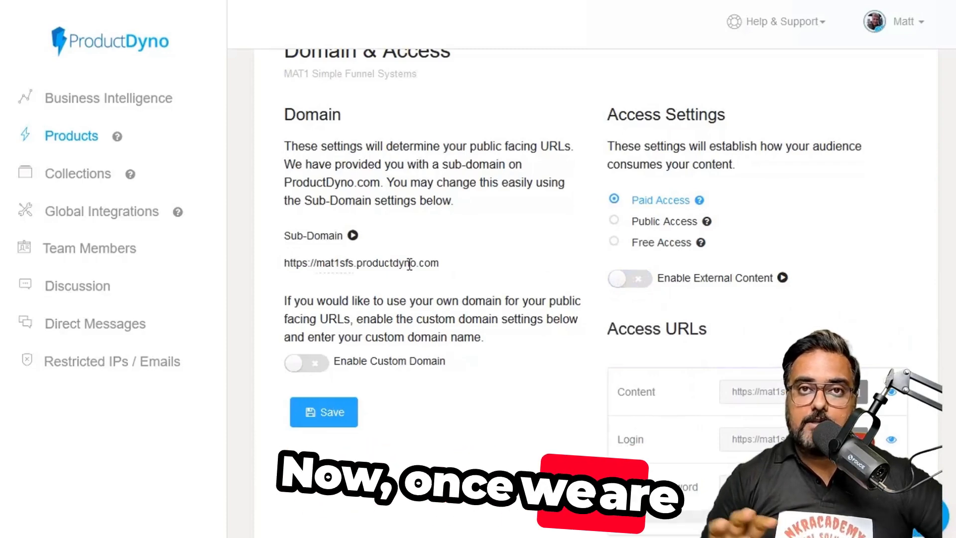
pyautogui.hotkey('alt', 'Left')
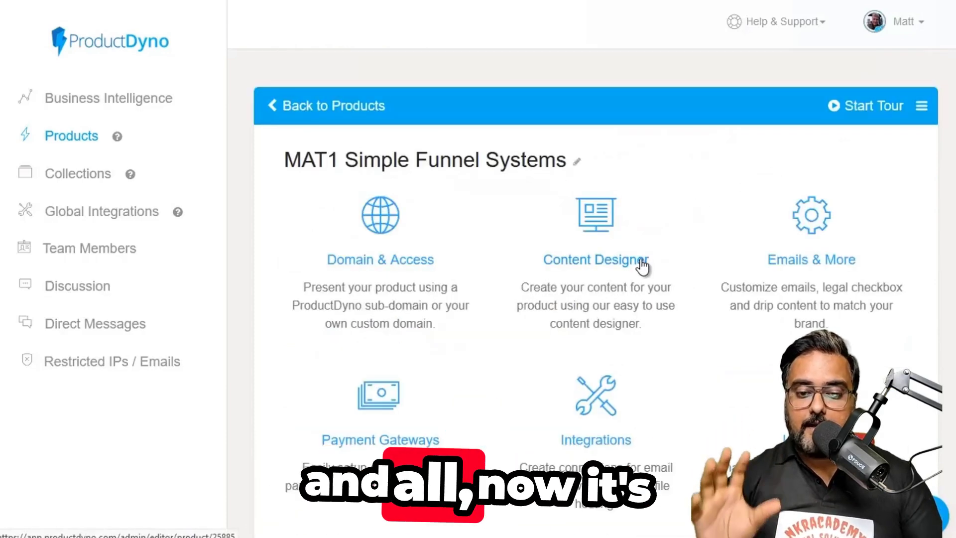
# Save MAT1 Simple Fast Products as the course's video and file hosting account
pyautogui.click(628, 447)
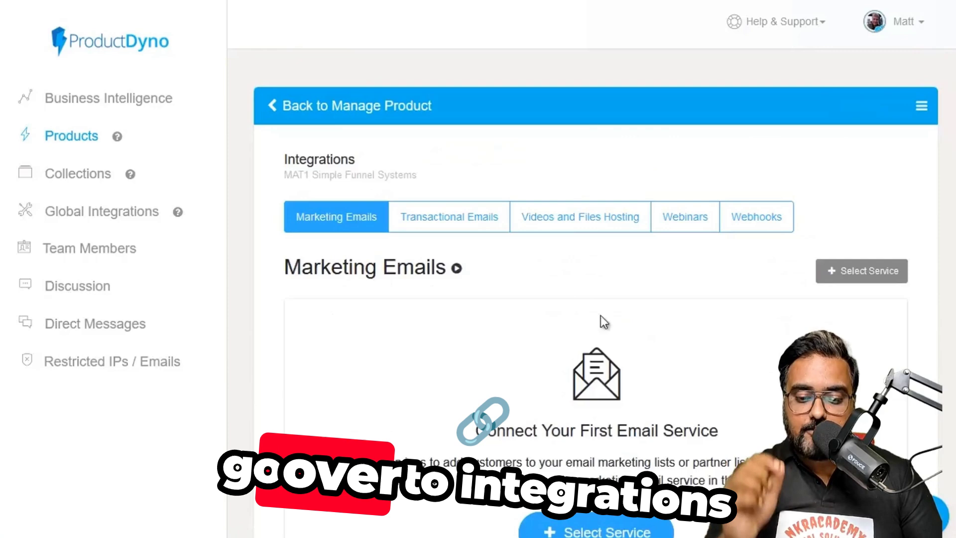
pyautogui.click(568, 229)
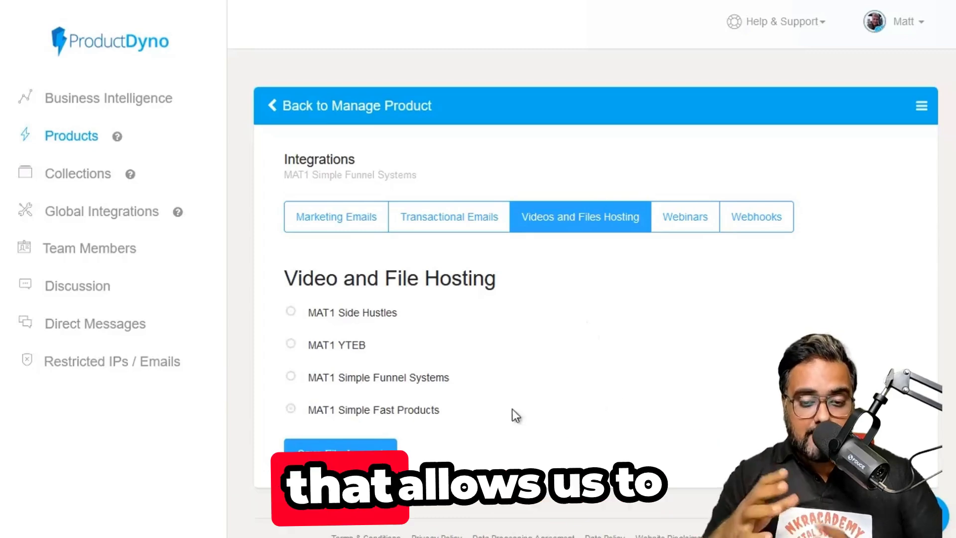
pyautogui.click(291, 413)
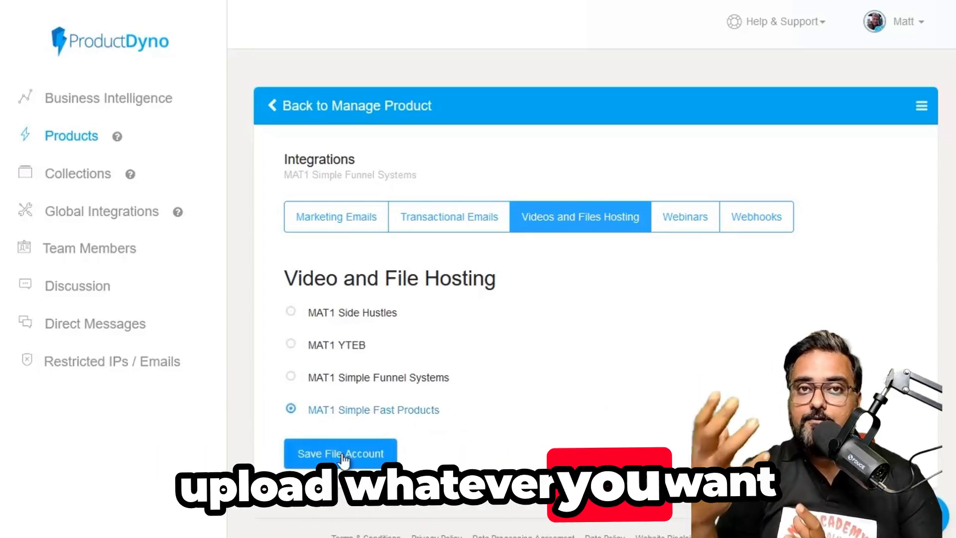
pyautogui.click(342, 455)
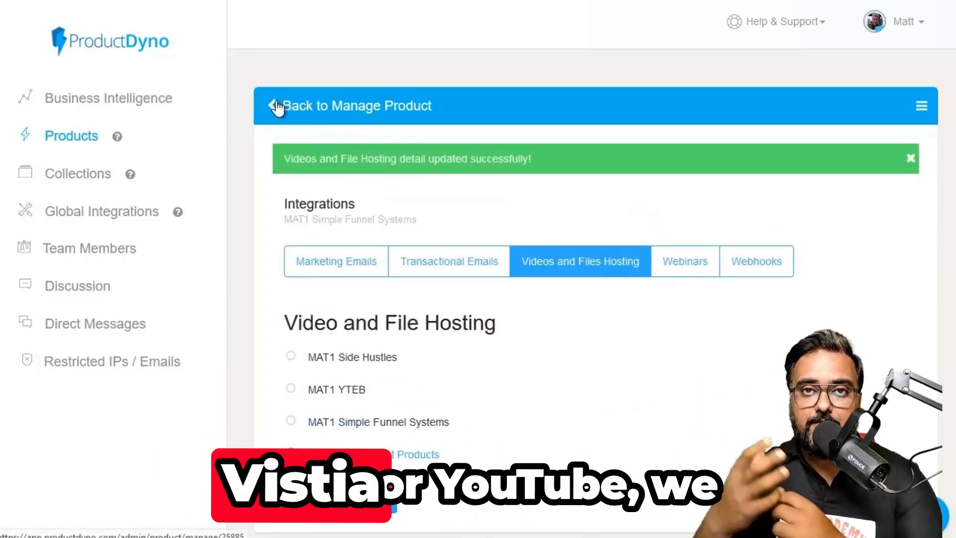
pyautogui.click(274, 105)
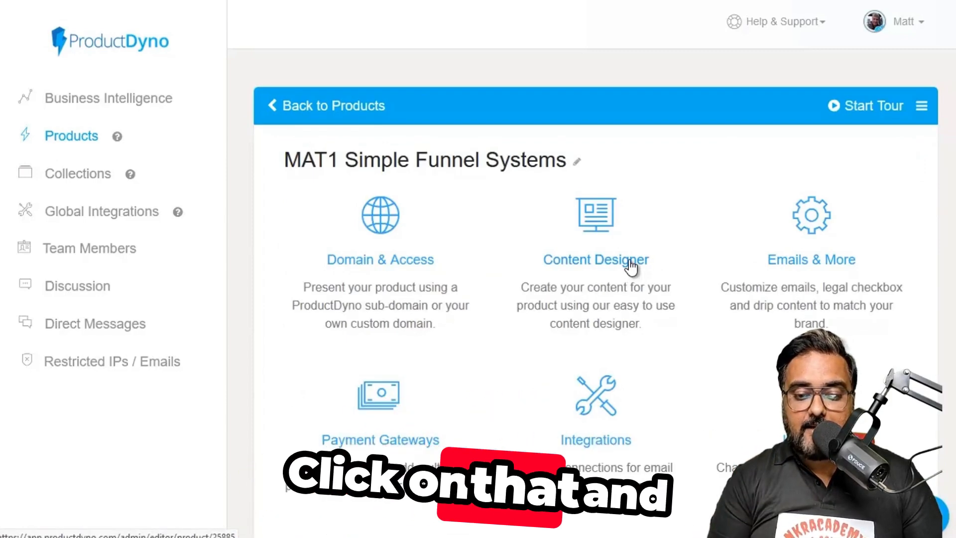
# Rename the Video 1 section to 'Introduction to Funnels' and replace its Lorem Ipsum description
pyautogui.click(630, 266)
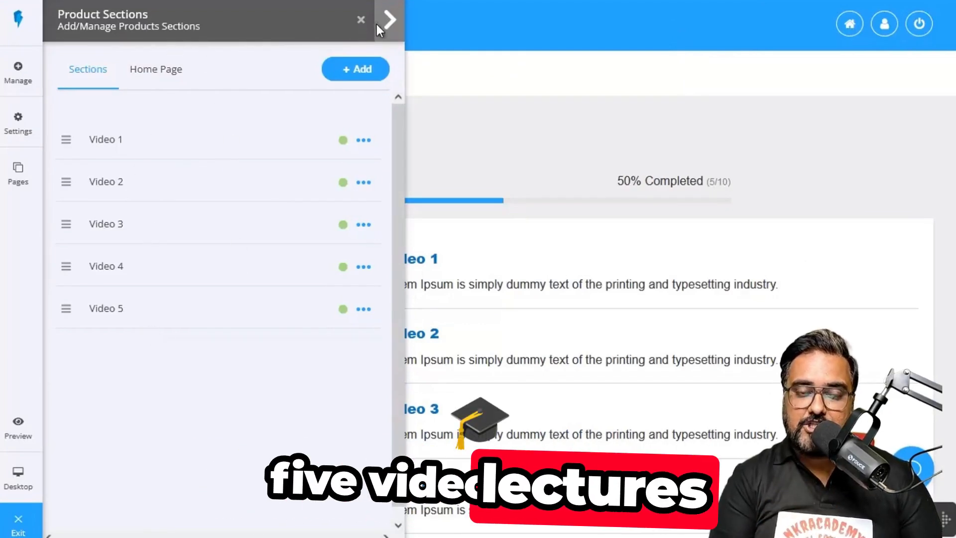
pyautogui.click(391, 21)
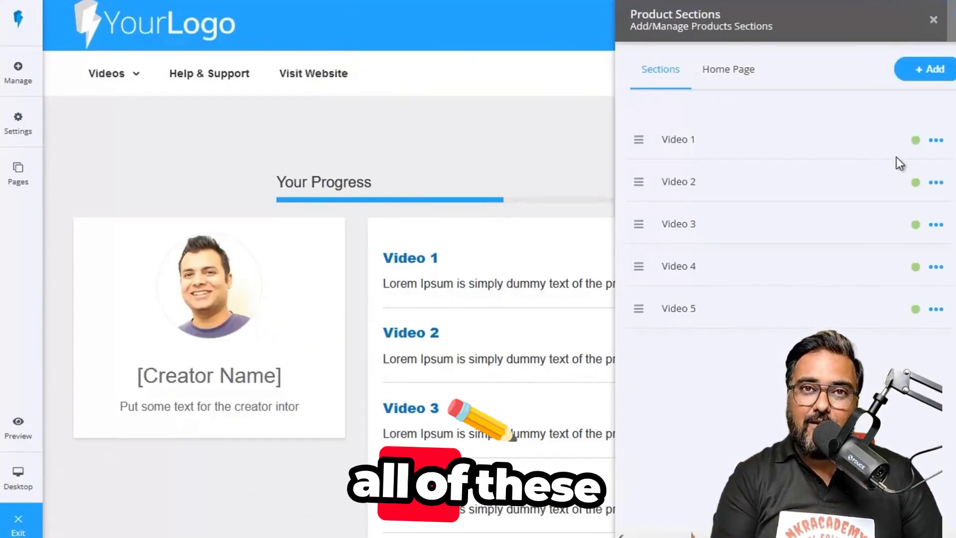
pyautogui.click(936, 141)
pyautogui.click(923, 193)
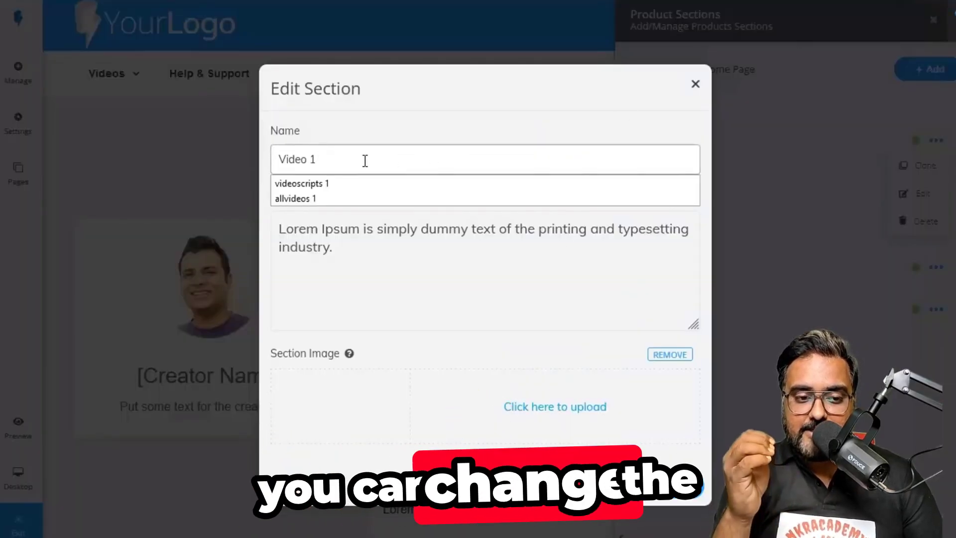
pyautogui.write('- Introduction to Funnels')
pyautogui.click(365, 250)
pyautogui.moveTo(365, 250); pyautogui.dragTo(269, 225)
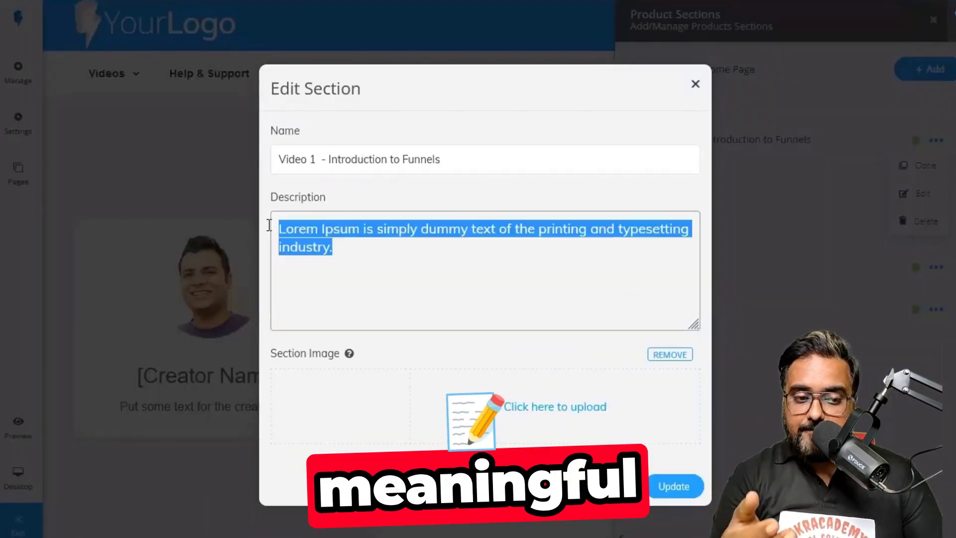
pyautogui.write('- Introduction to Funnels')
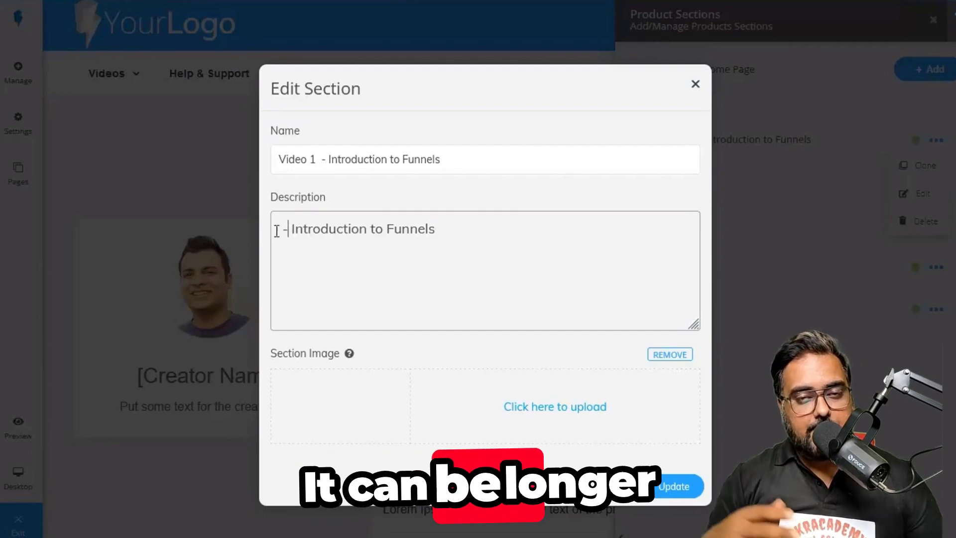
pyautogui.press('BackSpace')
pyautogui.press('BackSpace')
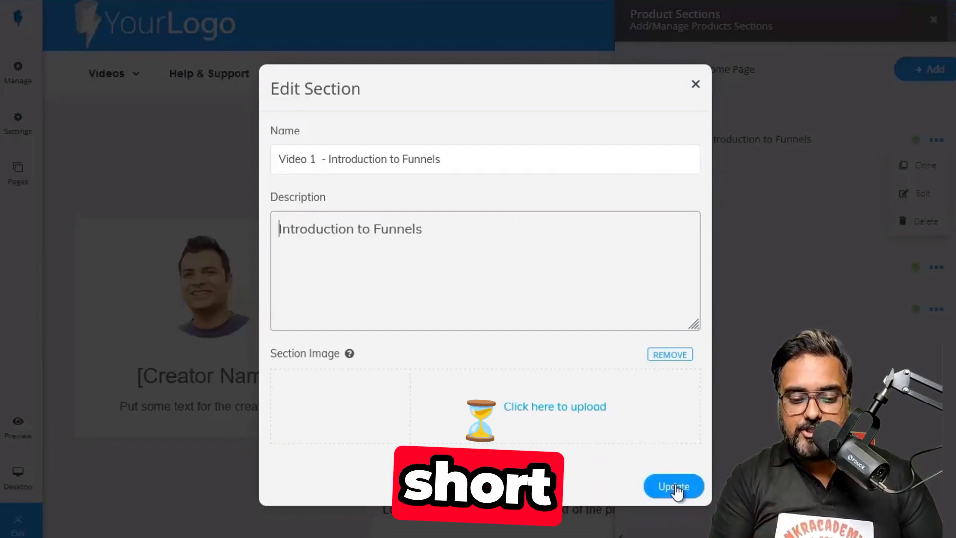
pyautogui.click(675, 487)
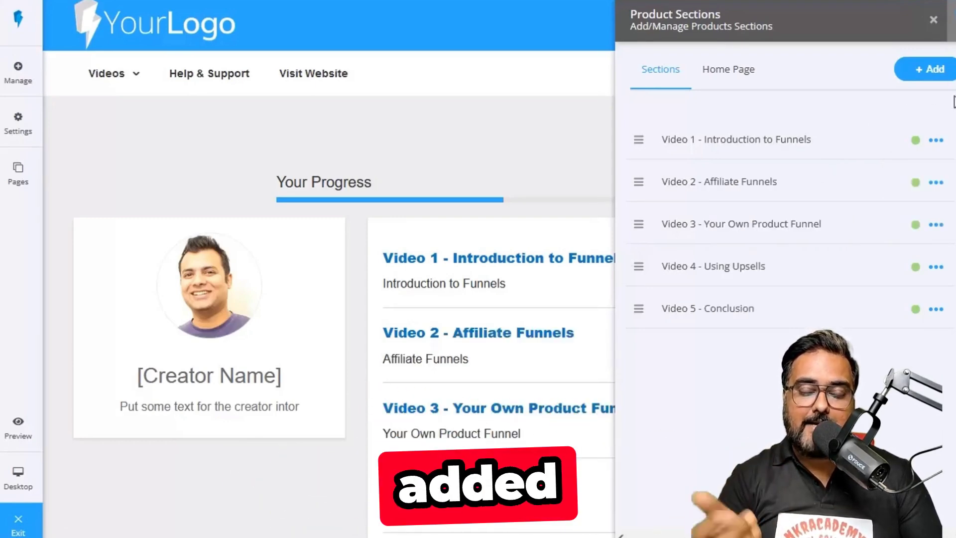
# Delete the demo video from the Video 3 lesson
pyautogui.click(727, 227)
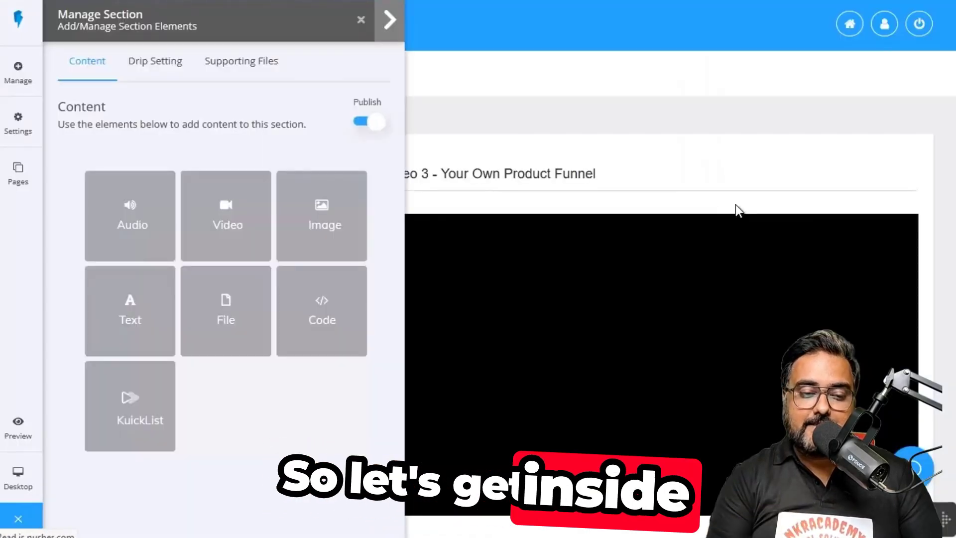
pyautogui.scroll(-2, 822, 281)
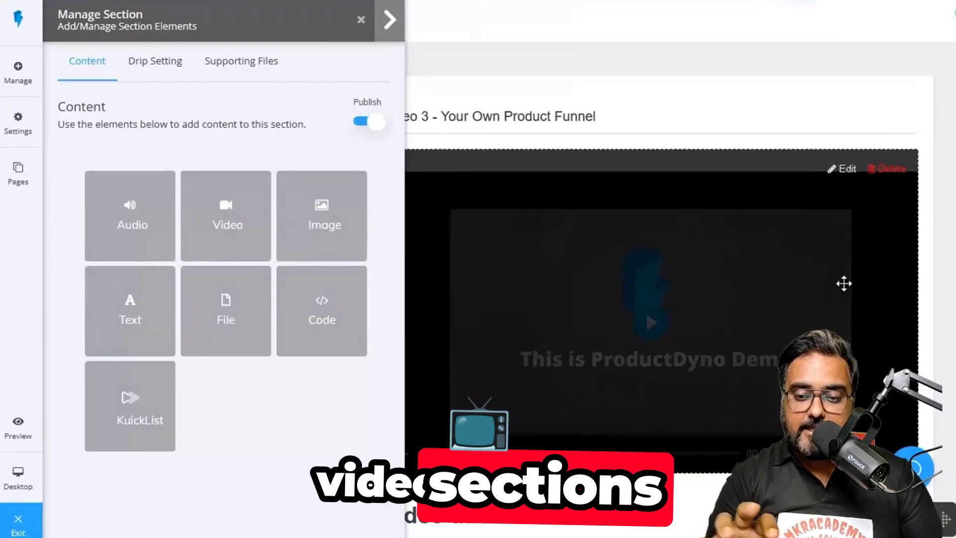
pyautogui.click(891, 149)
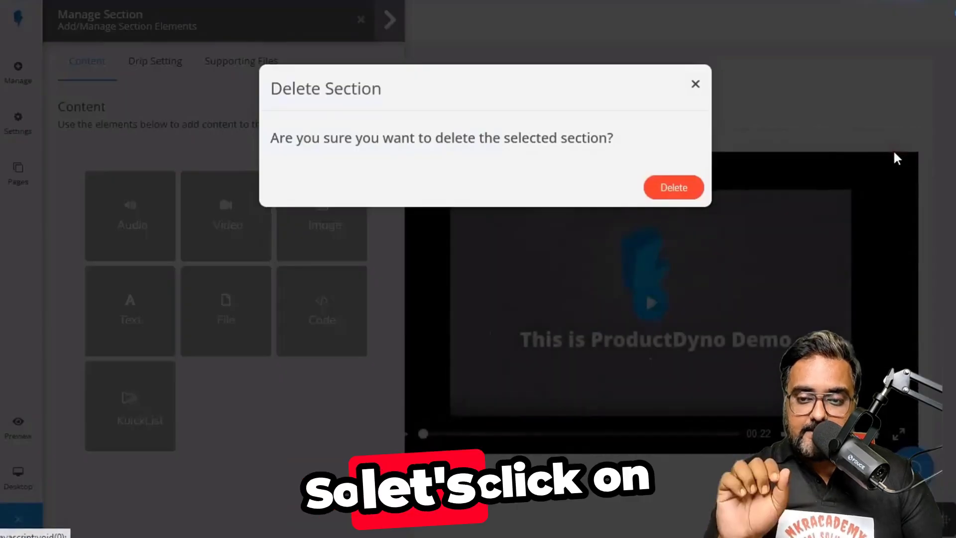
pyautogui.click(677, 192)
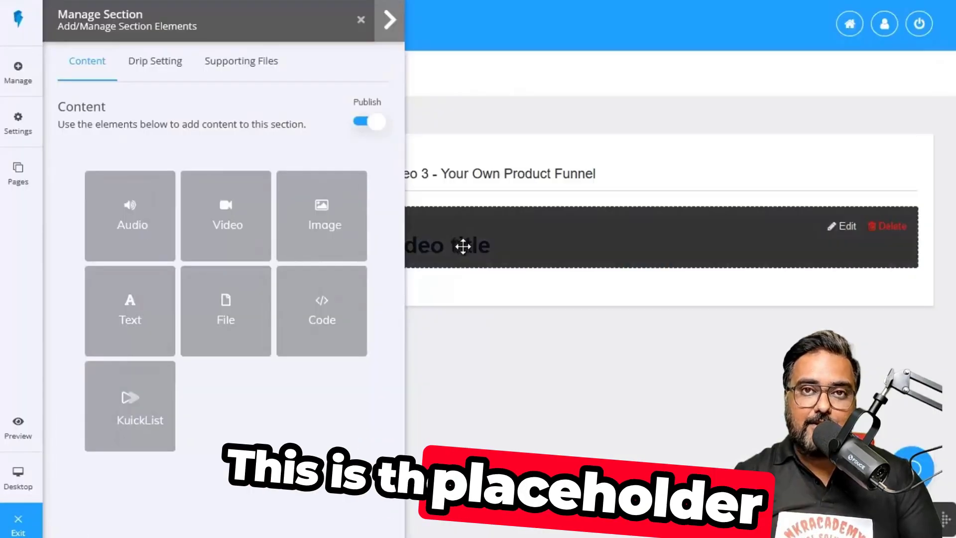
# Change the heading to 'Your Own Product Funnel' and drop a new video element onto the page
pyautogui.click(841, 232)
pyautogui.moveTo(420, 234); pyautogui.dragTo(263, 234)
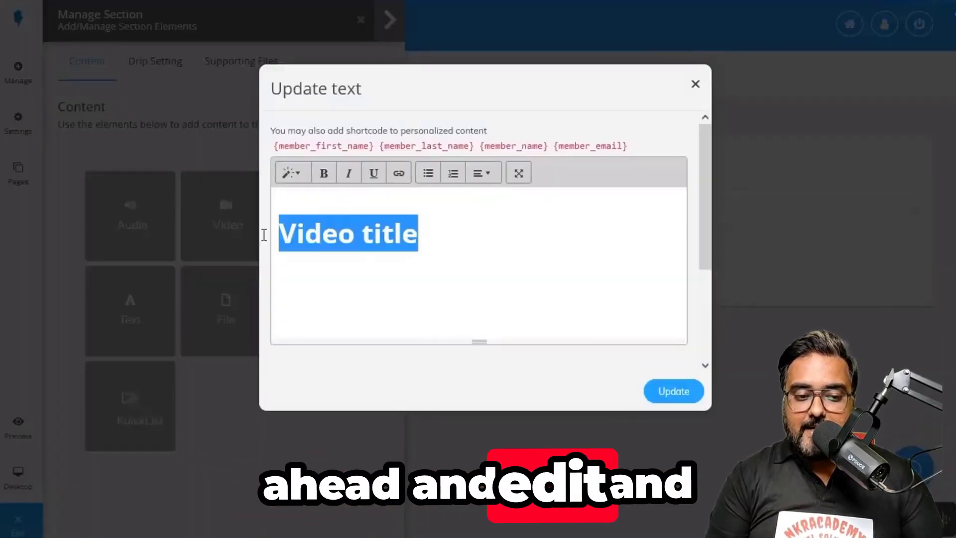
pyautogui.write('Your Own Product Funnel')
pyautogui.click(662, 392)
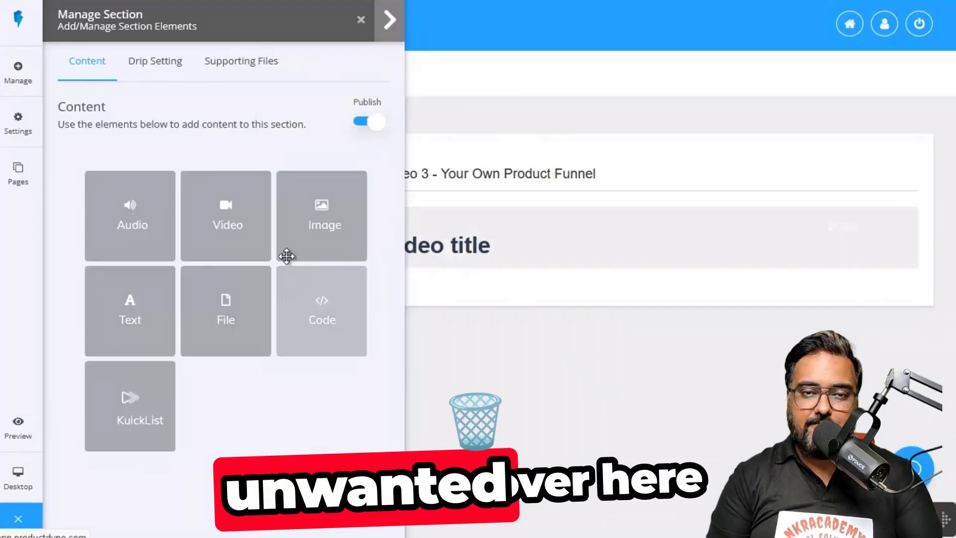
pyautogui.moveTo(222, 229); pyautogui.dragTo(568, 215)
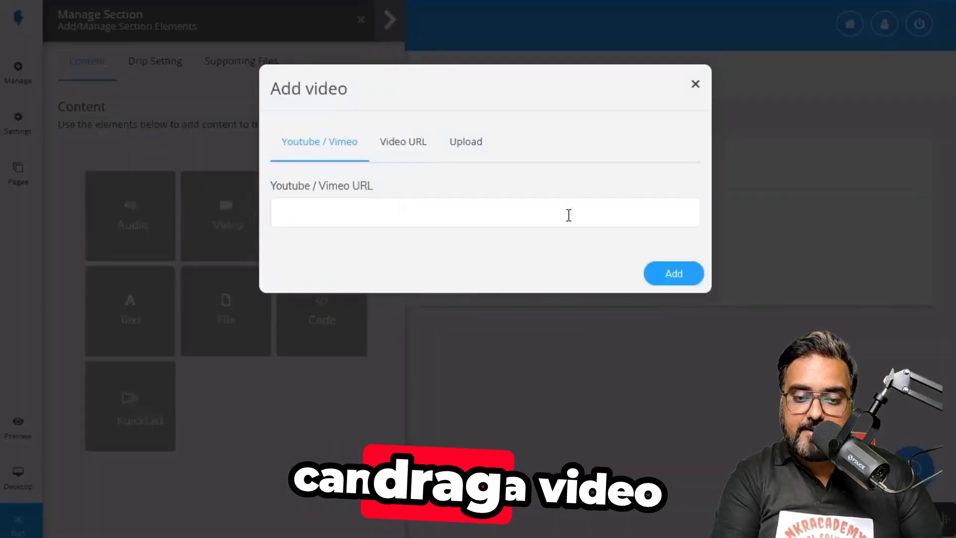
# Embed the SFS03 'Components of a Successful Funnel' video from the Media Library into Video 3
pyautogui.click(462, 149)
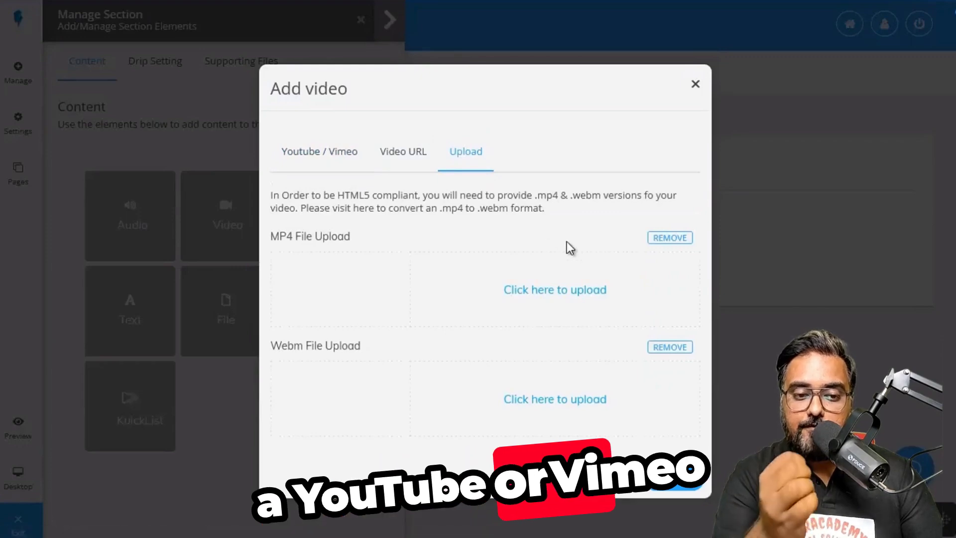
pyautogui.click(550, 293)
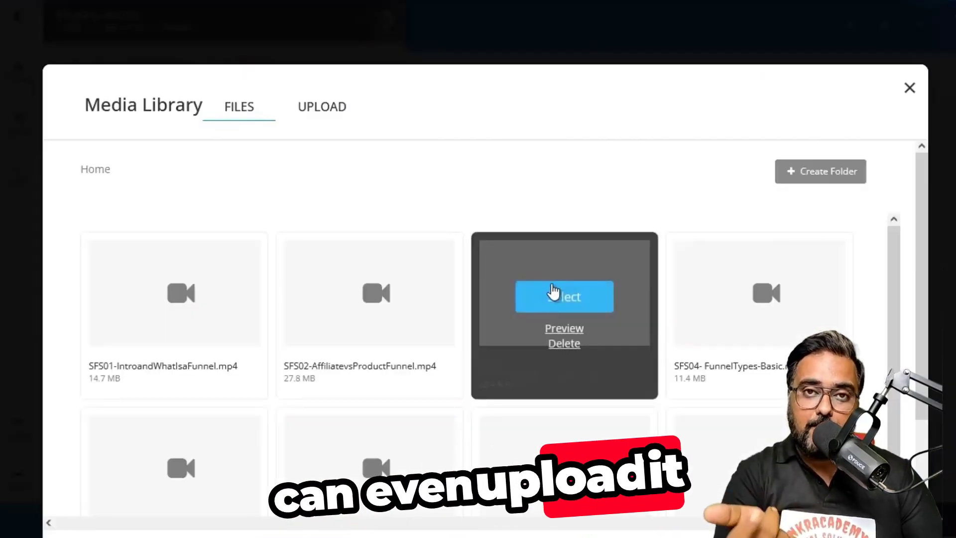
pyautogui.moveTo(544, 267)
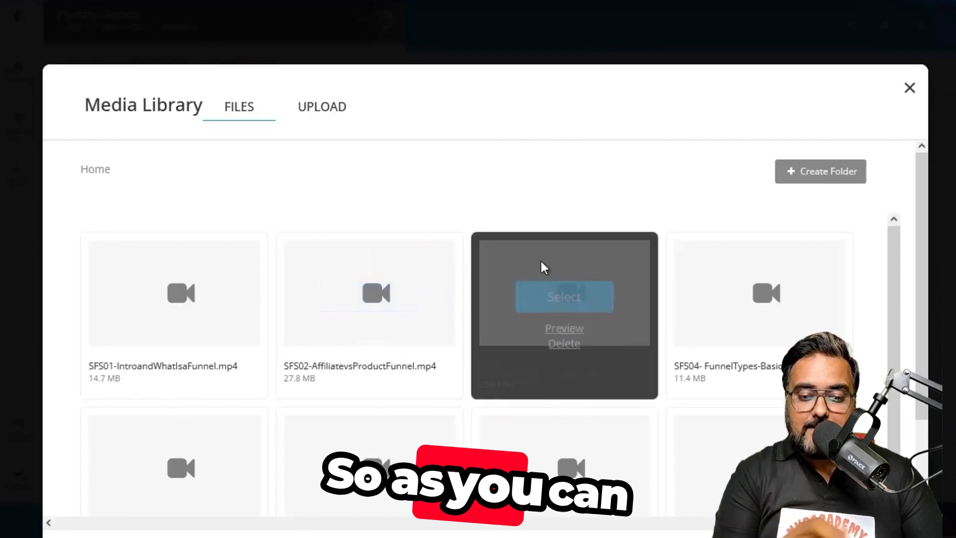
pyautogui.click(562, 299)
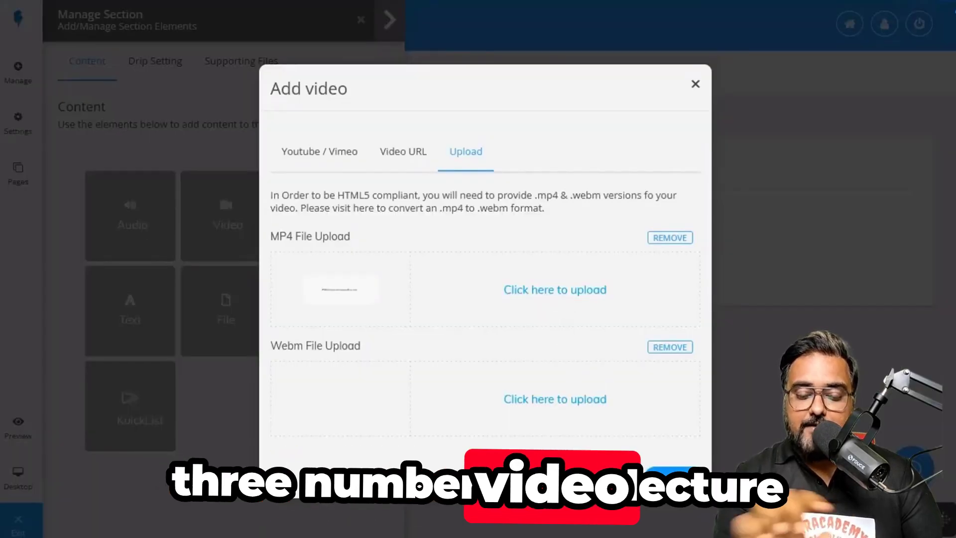
pyautogui.click(669, 474)
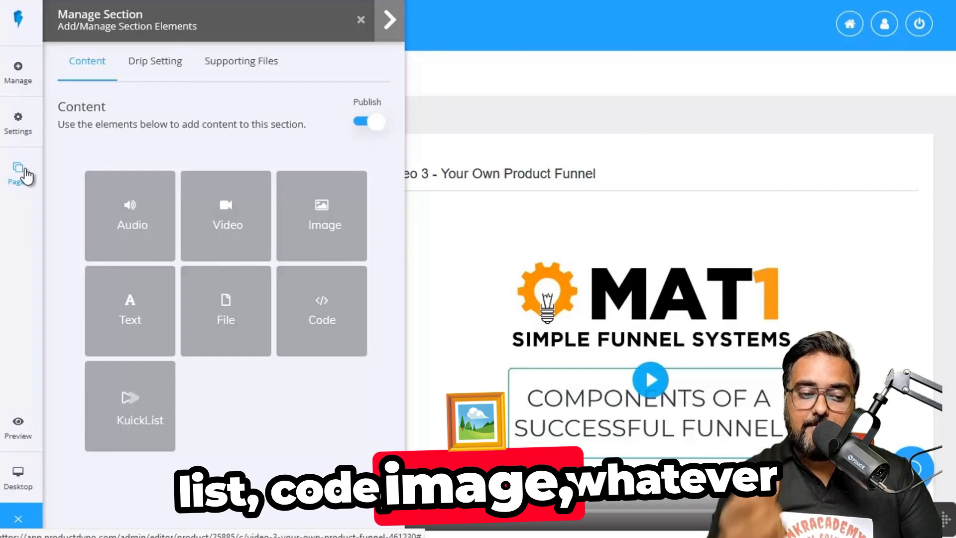
# Review the General design settings and theme list without changing the theme
pyautogui.click(25, 174)
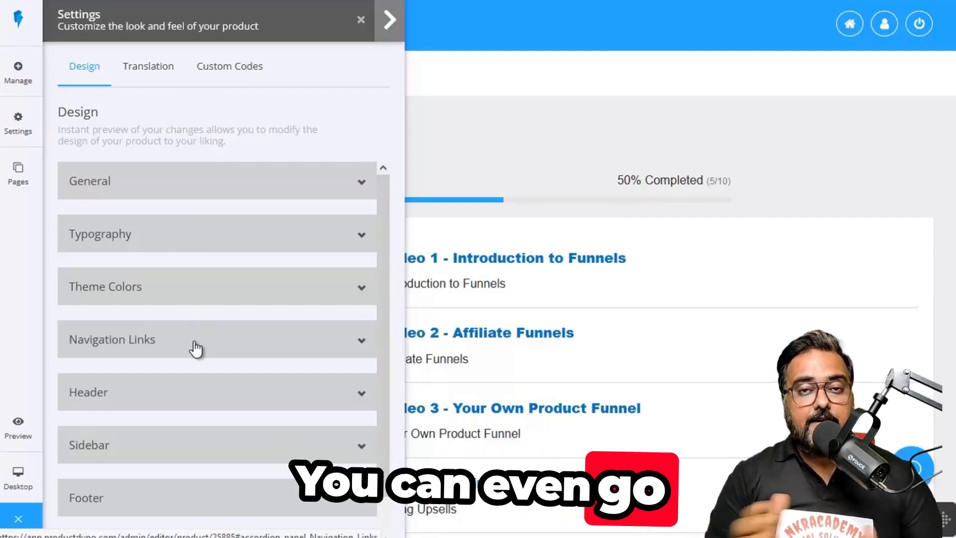
pyautogui.scroll(-1, 195, 350)
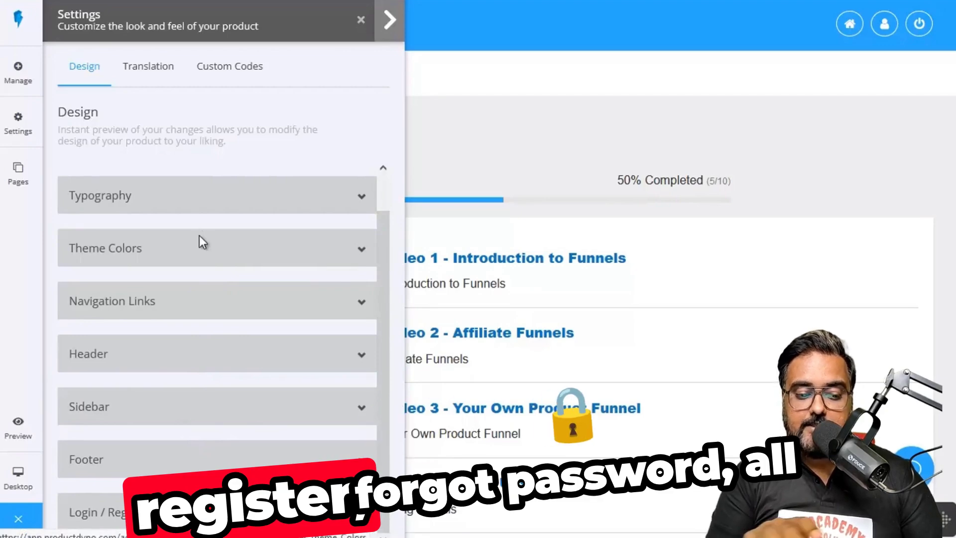
pyautogui.scroll(1, 198, 209)
pyautogui.click(303, 176)
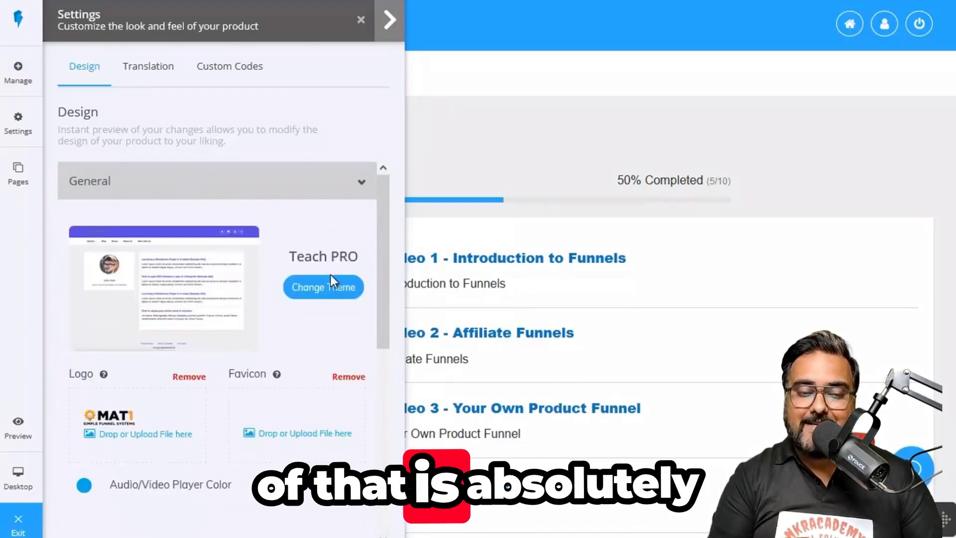
pyautogui.click(334, 289)
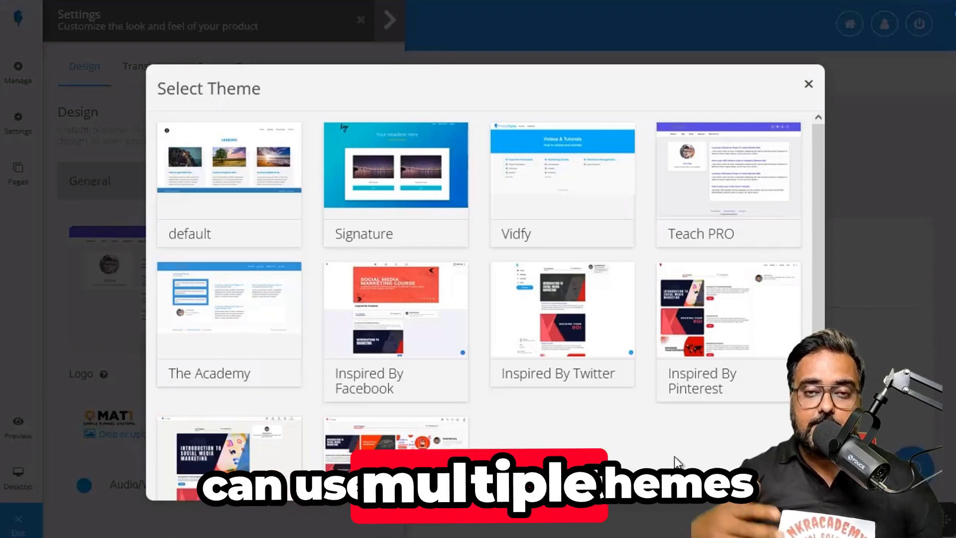
pyautogui.click(807, 88)
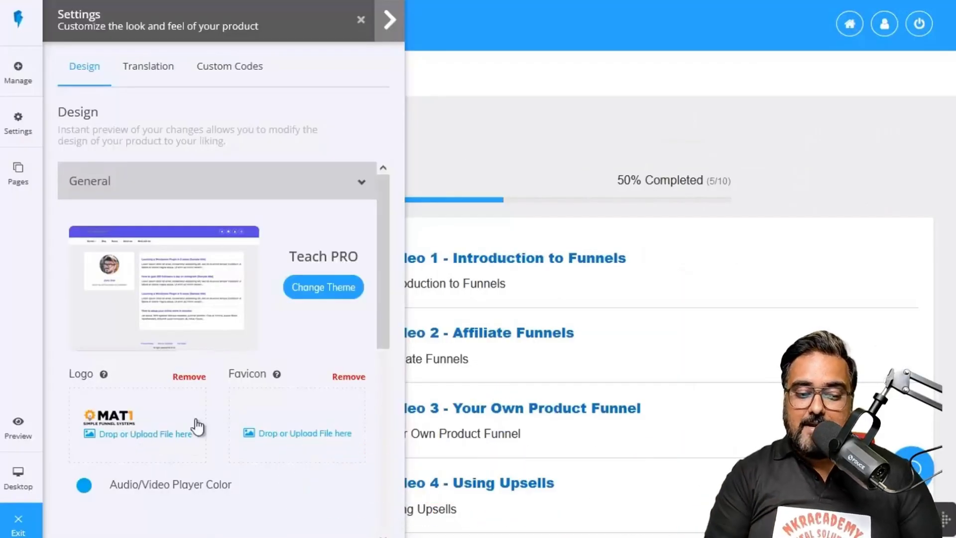
pyautogui.click(354, 188)
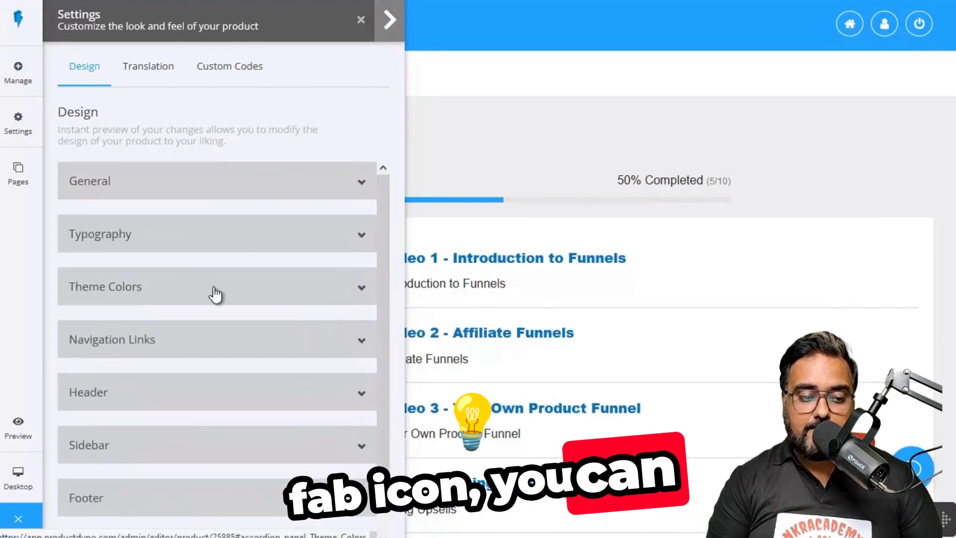
# Look over the Theme Colors, then the Translation and Custom Codes settings
pyautogui.click(215, 293)
pyautogui.scroll(-2, 189, 388)
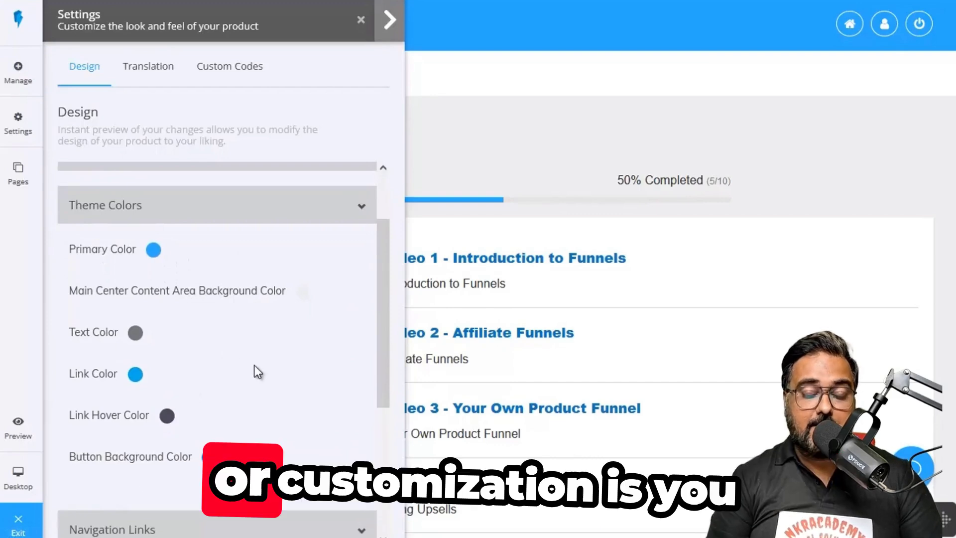
pyautogui.scroll(1, 259, 366)
pyautogui.scroll(1, 259, 365)
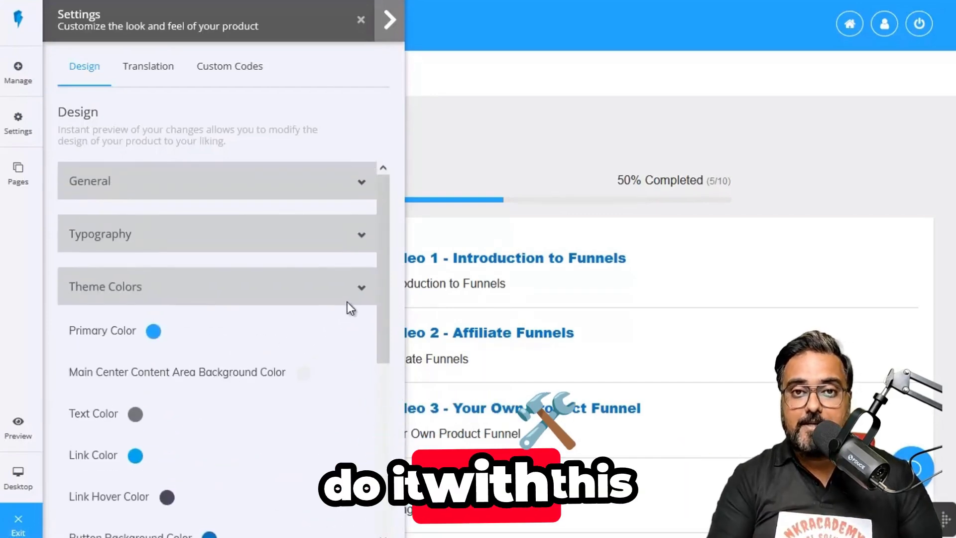
pyautogui.click(358, 297)
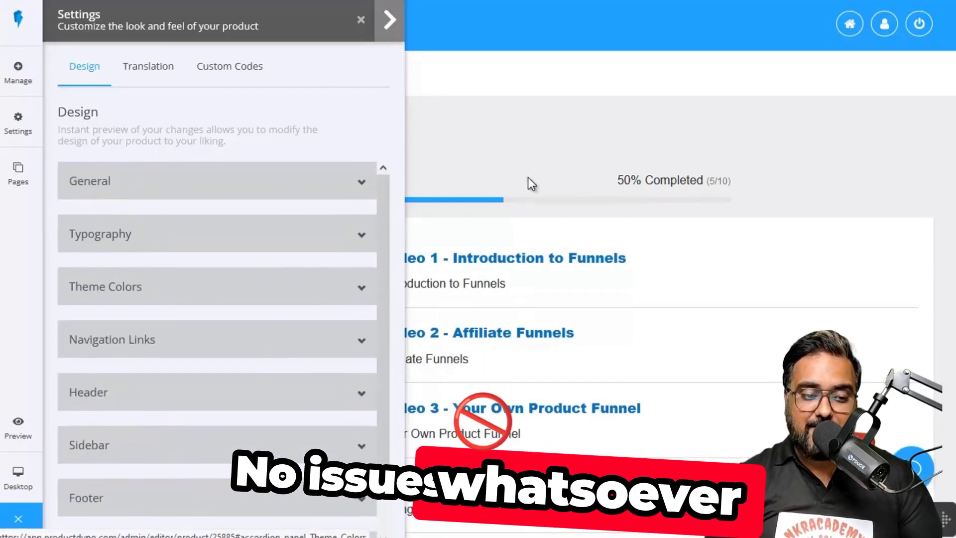
pyautogui.click(140, 68)
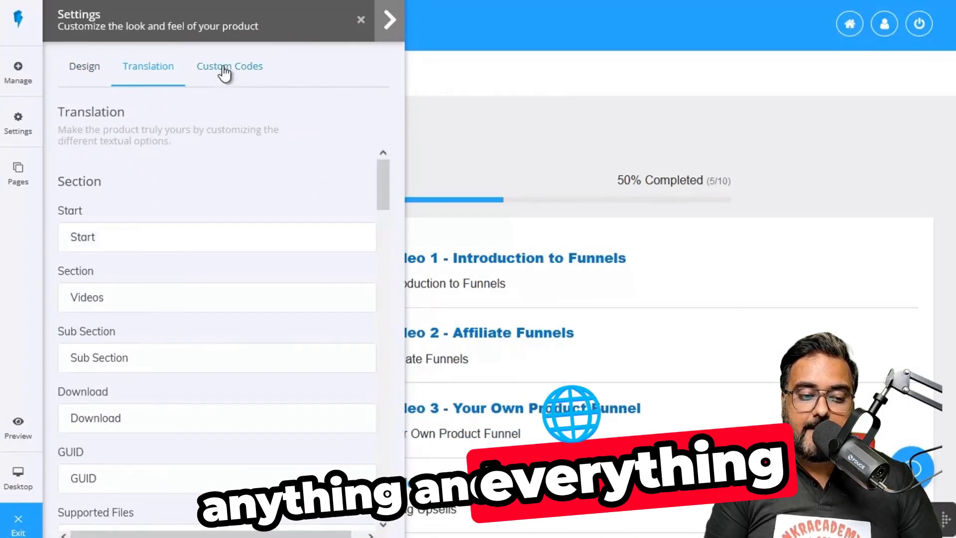
pyautogui.click(223, 67)
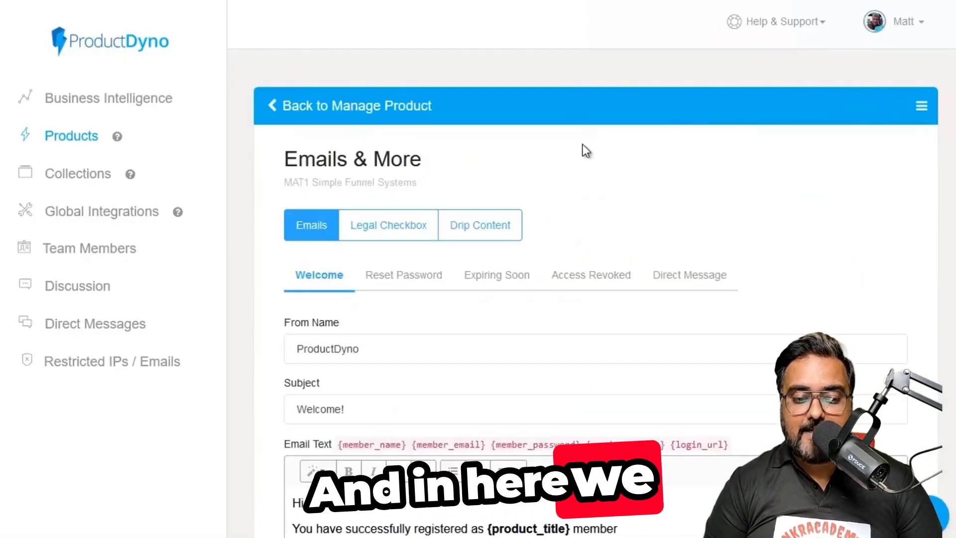
pyautogui.scroll(-3, 653, 196)
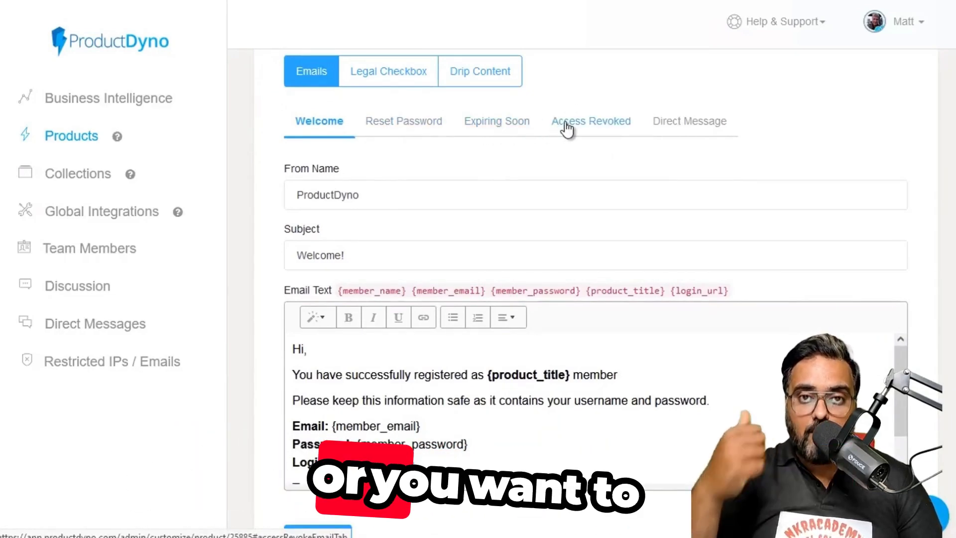
pyautogui.scroll(3, 408, 222)
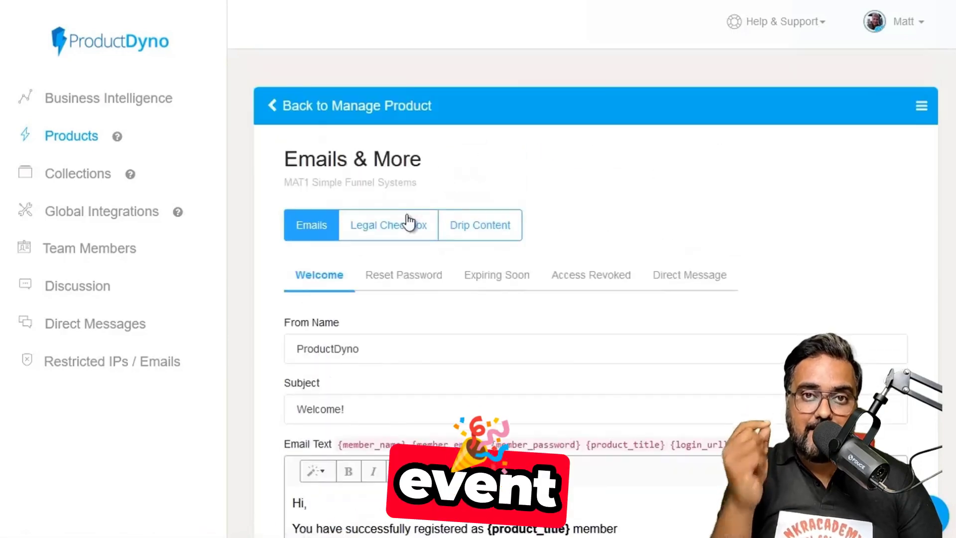
pyautogui.click(401, 230)
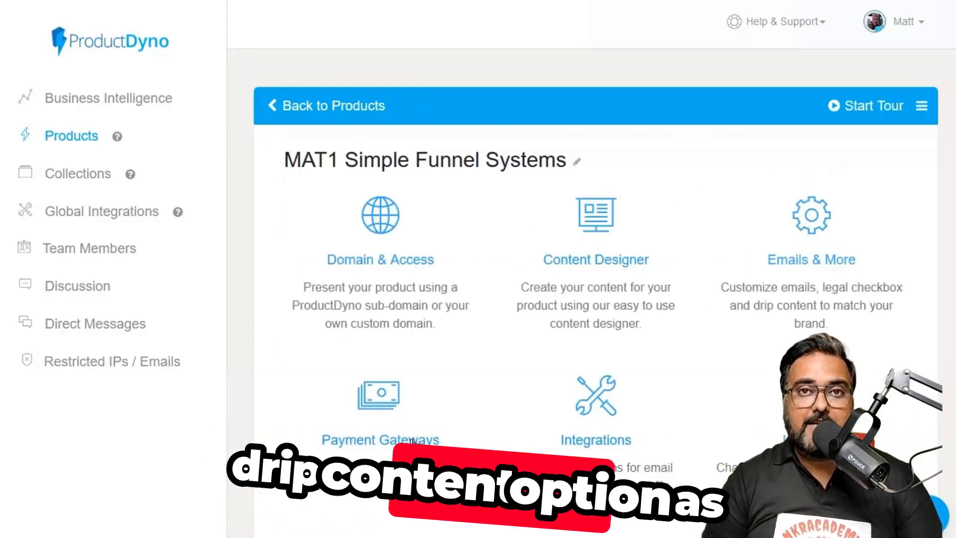
# Add a one-time 17 USD Stripe gateway titled 'MAT1 Simple Funnels Systems' with the welcome.html thank-you URL
pyautogui.click(413, 445)
pyautogui.click(878, 167)
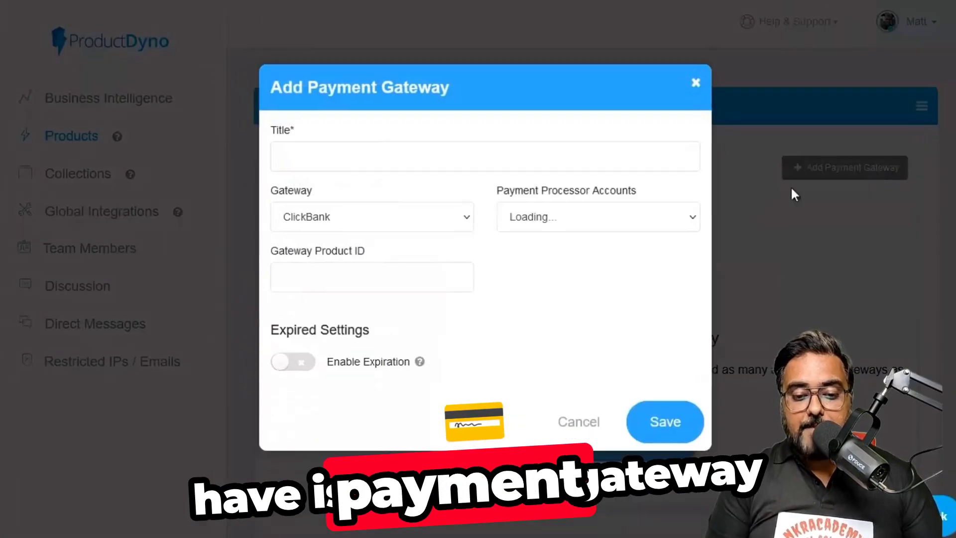
pyautogui.click(419, 221)
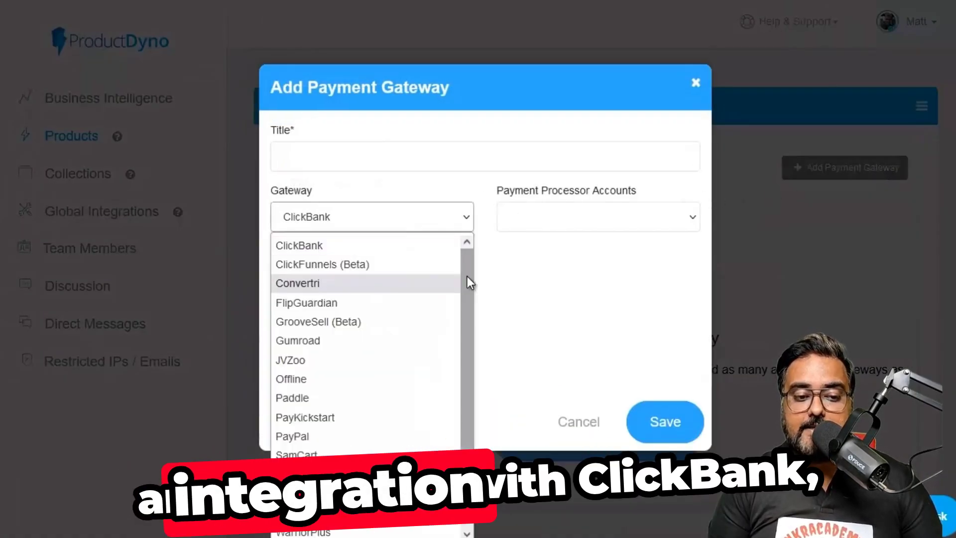
pyautogui.moveTo(468, 282)
pyautogui.mouseDown()
pyautogui.moveTo(471, 323)
pyautogui.moveTo(471, 268)
pyautogui.moveTo(475, 297)
pyautogui.mouseUp()
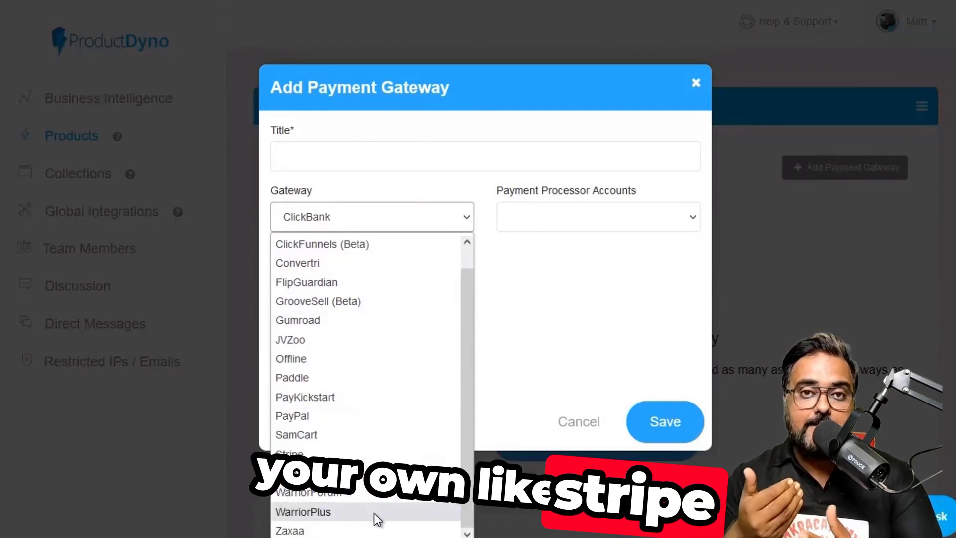
pyautogui.click(372, 455)
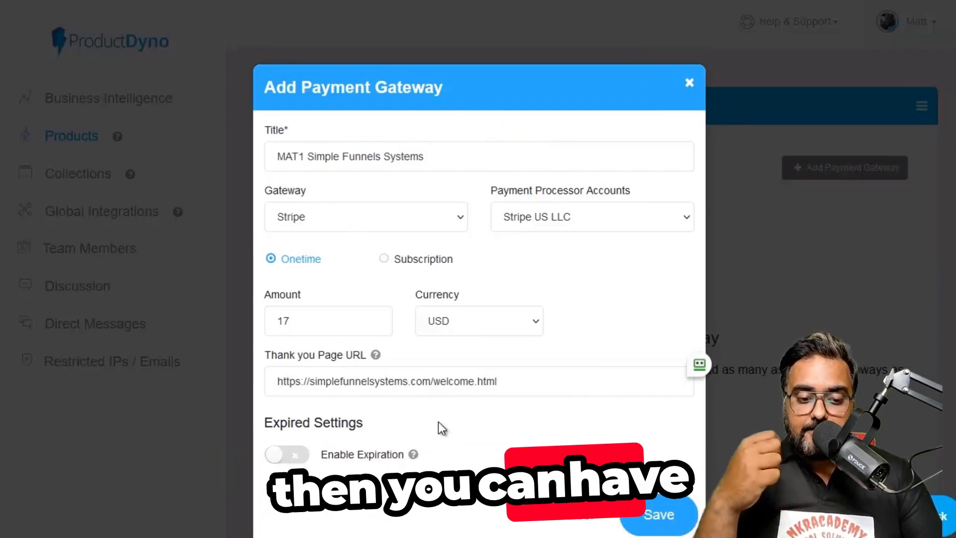
pyautogui.click(654, 518)
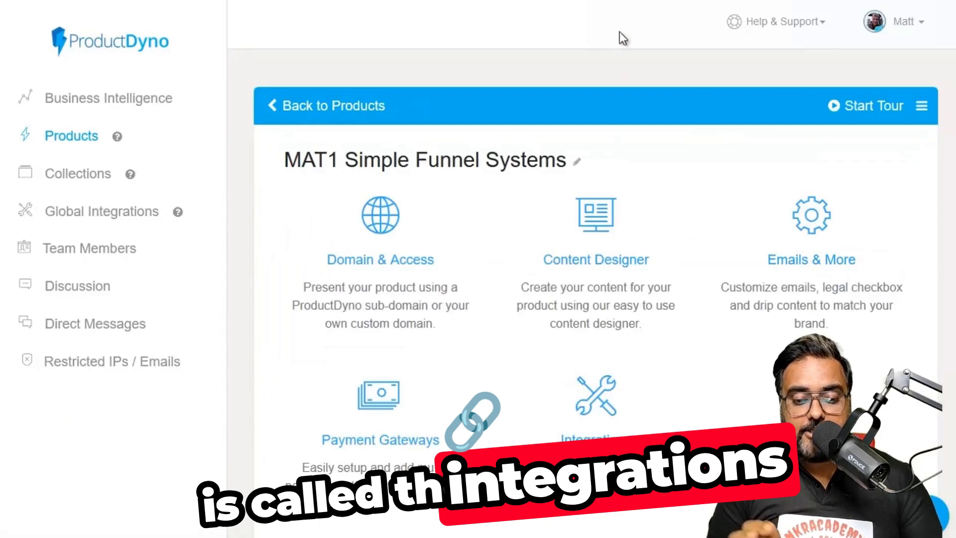
# Link the product's marketing emails to the connected Aweber account and its IMIntro mailing list
pyautogui.click(596, 439)
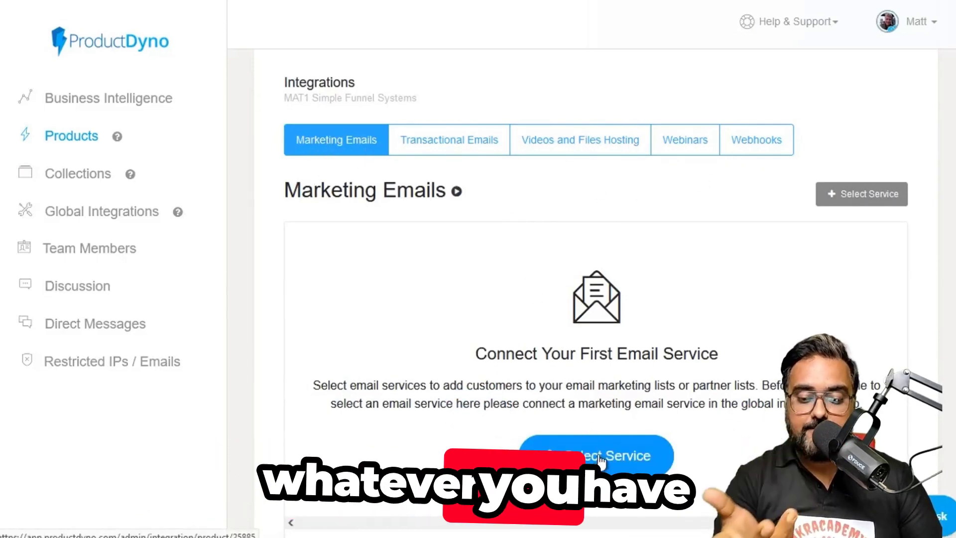
pyautogui.click(585, 455)
pyautogui.click(434, 158)
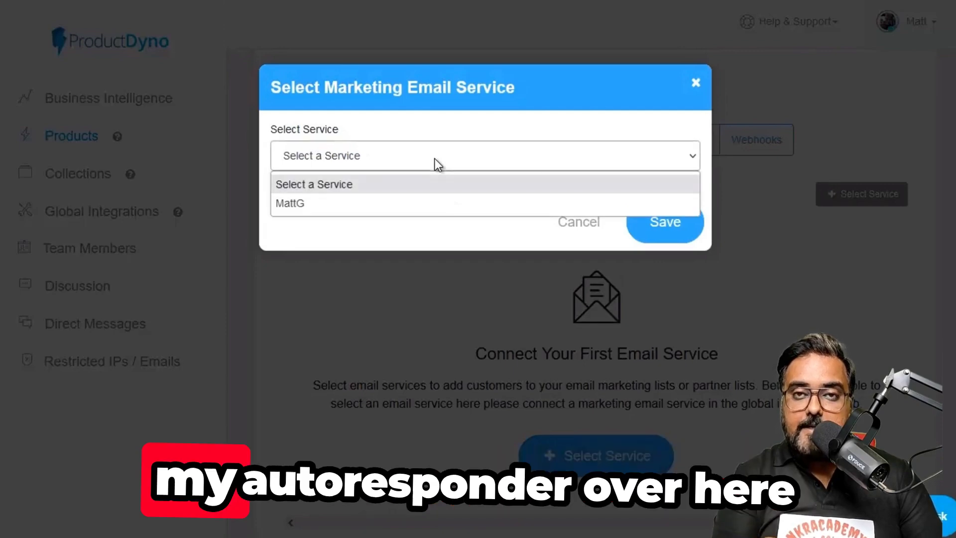
pyautogui.click(354, 207)
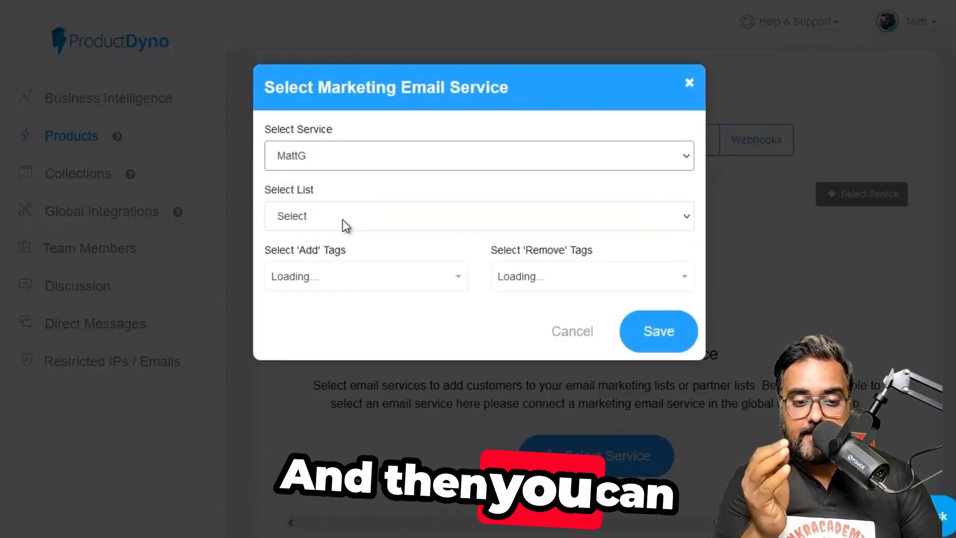
pyautogui.click(342, 220)
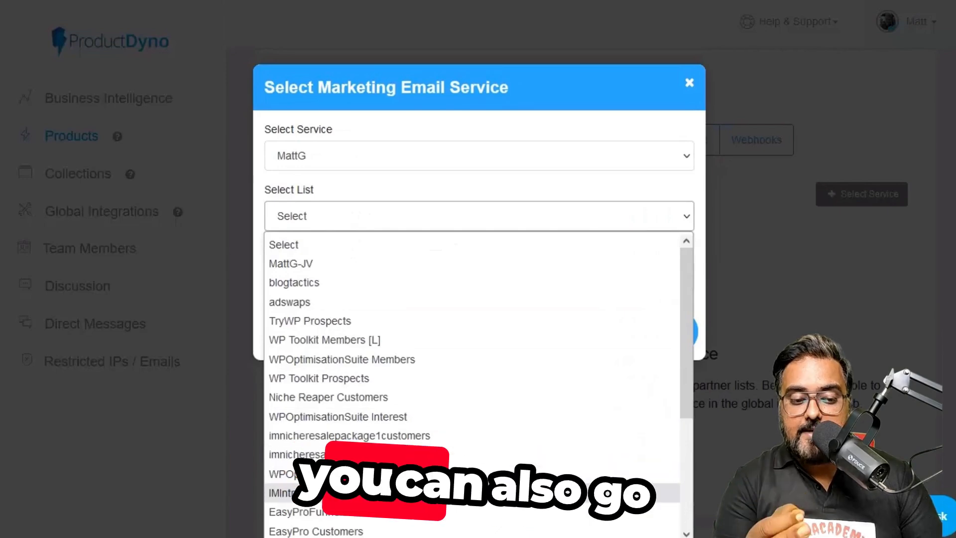
pyautogui.click(498, 489)
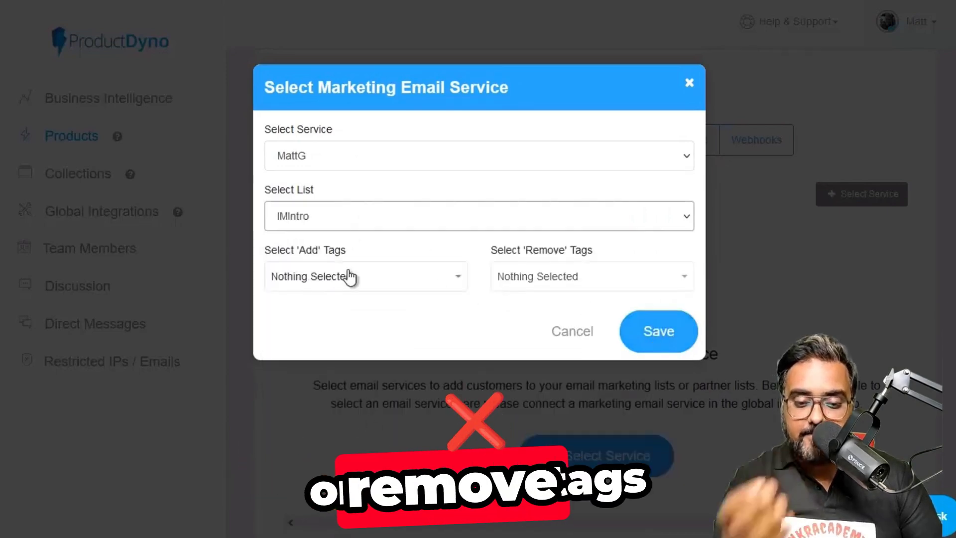
pyautogui.click(666, 335)
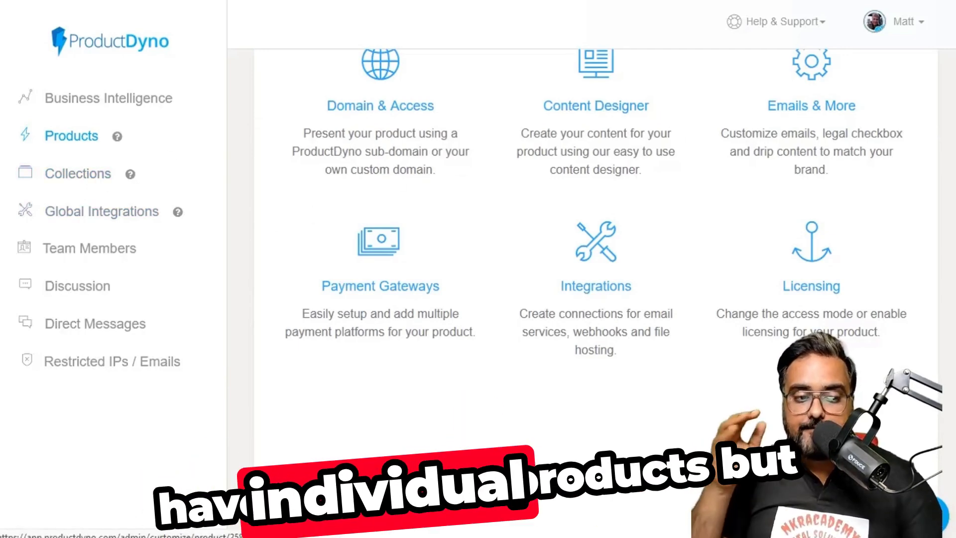
# Open the MAT1 collection's Content Designer listing MAT1 Side Hustles and MAT1 YT Empire Building
pyautogui.click(77, 174)
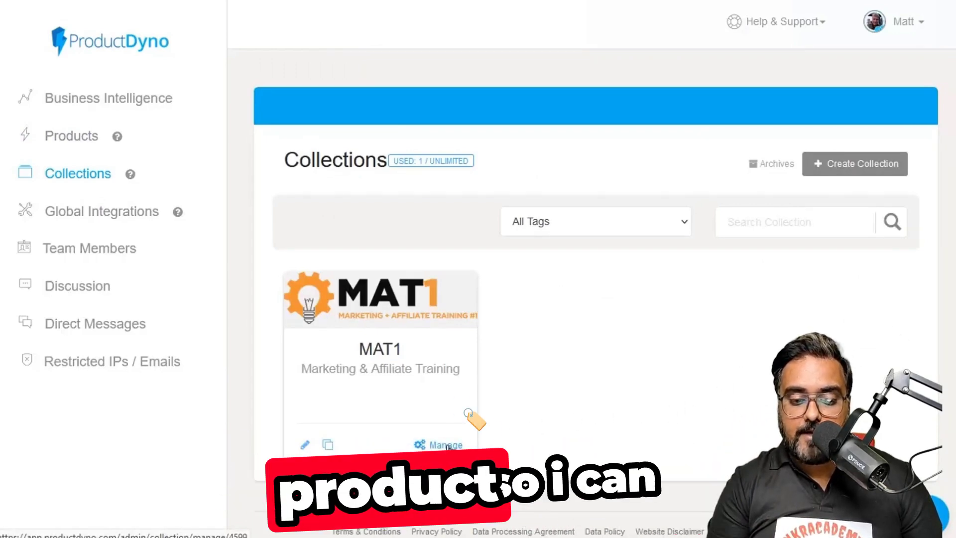
pyautogui.click(445, 444)
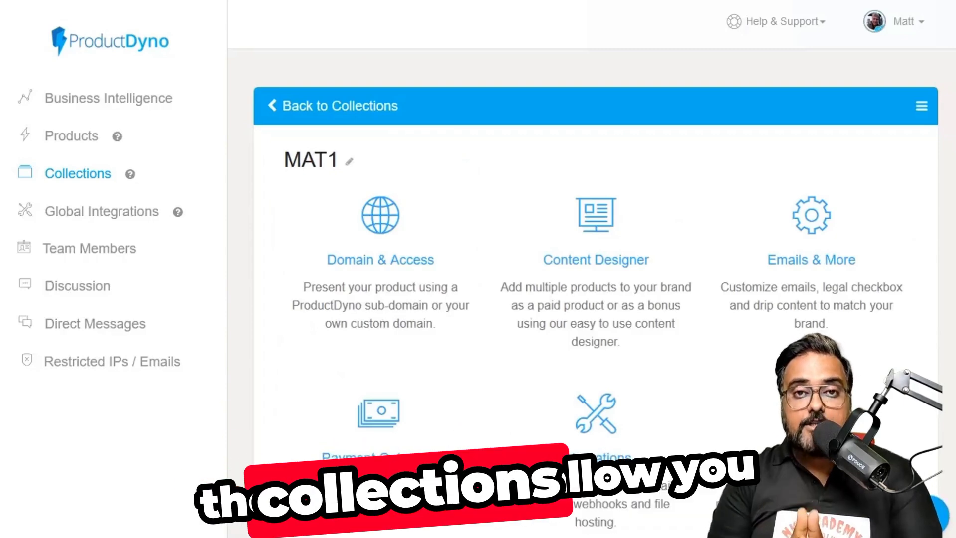
pyautogui.click(627, 271)
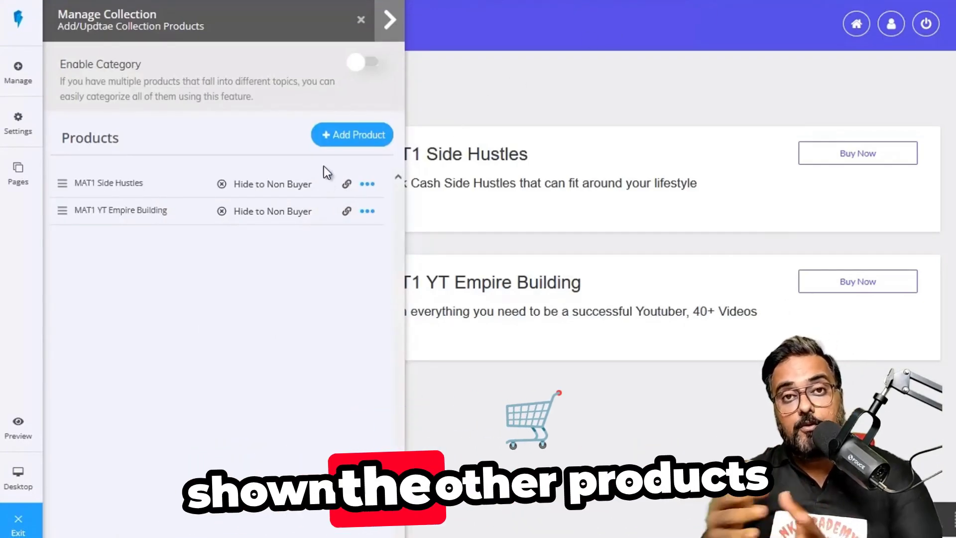
pyautogui.click(348, 133)
pyautogui.click(351, 163)
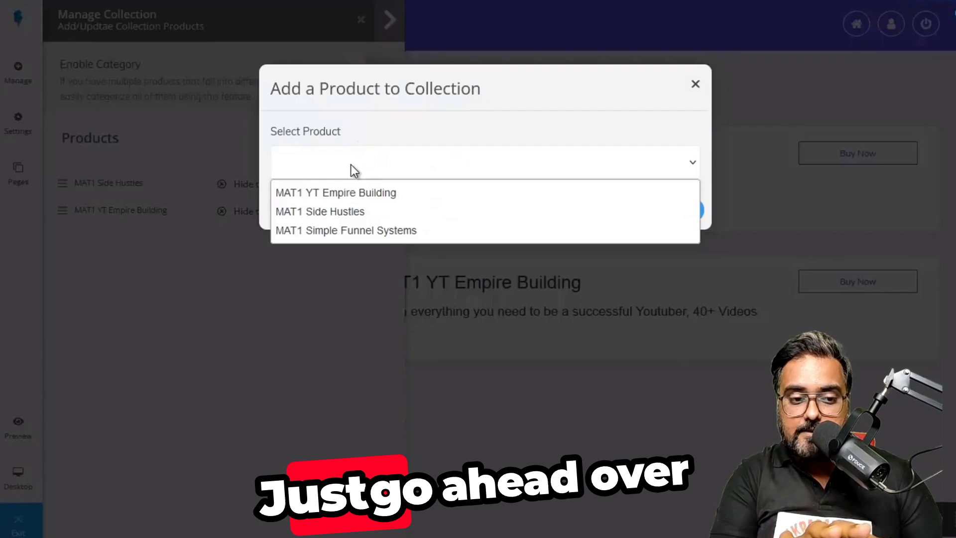
pyautogui.click(383, 230)
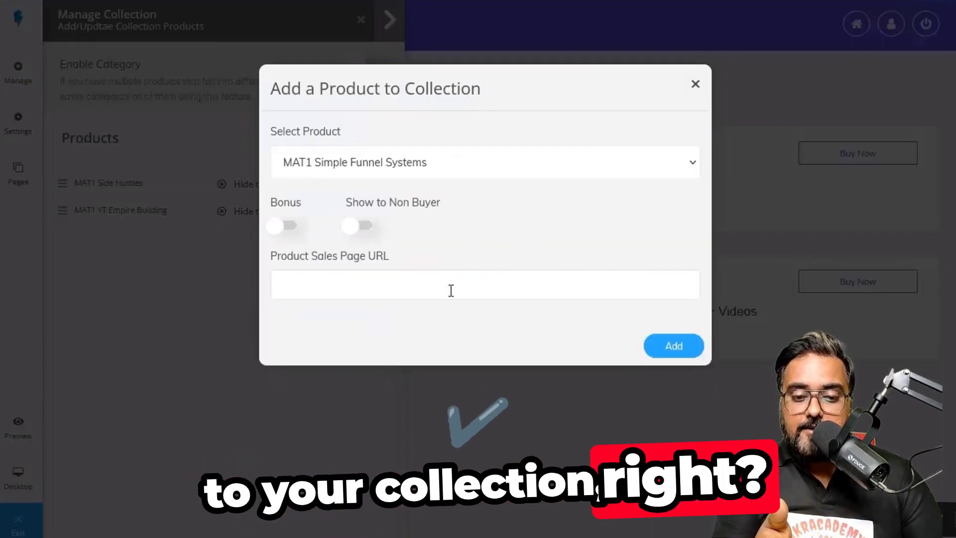
pyautogui.write('https://simplefunnelsystems.com/')
pyautogui.click(509, 262)
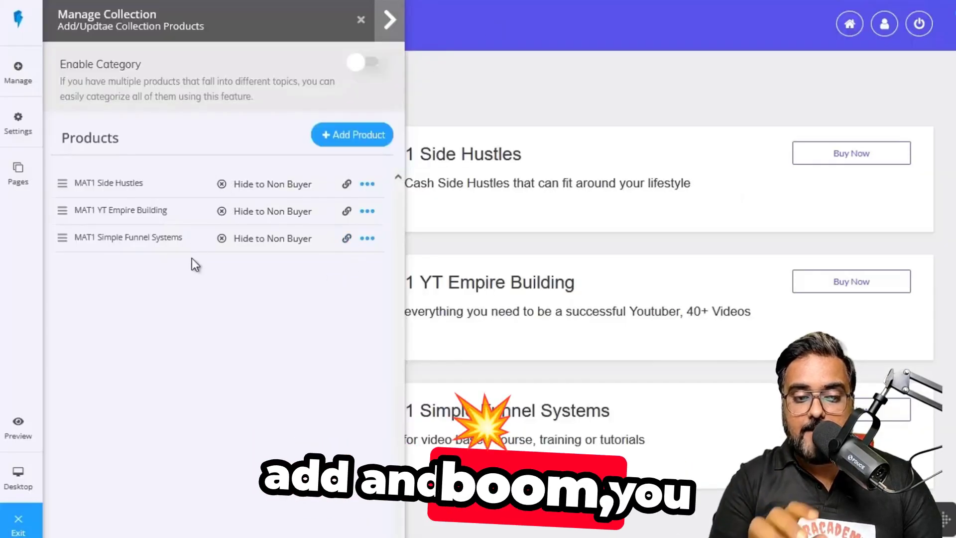
# Close the Manage Collection panel to preview the finished collection page
pyautogui.click(361, 20)
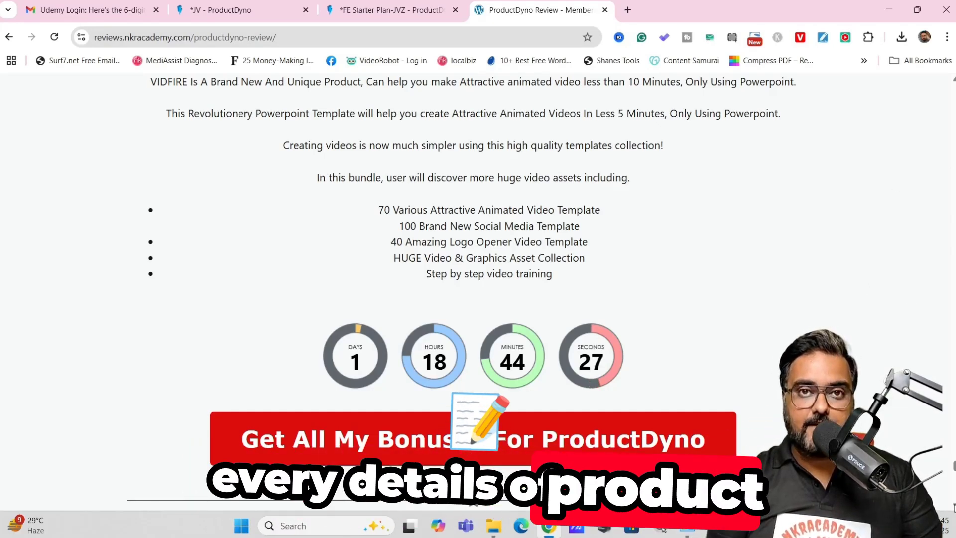
pyautogui.scroll(-3, 468, 339)
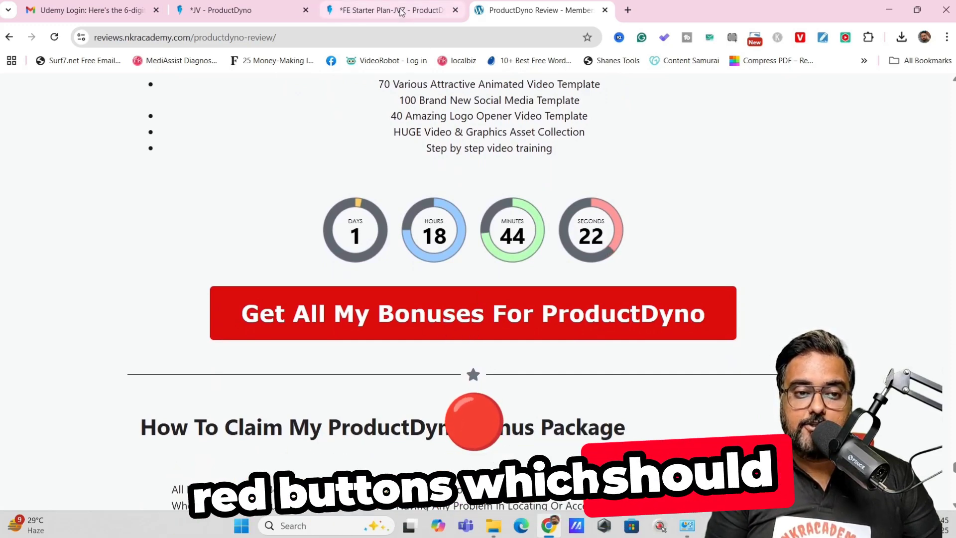
pyautogui.click(401, 11)
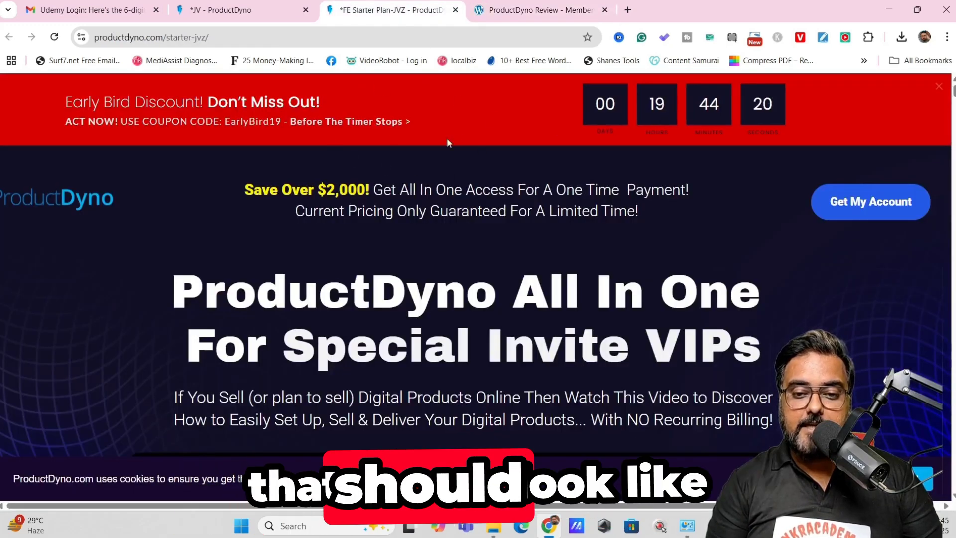
pyautogui.scroll(-15, 476, 299)
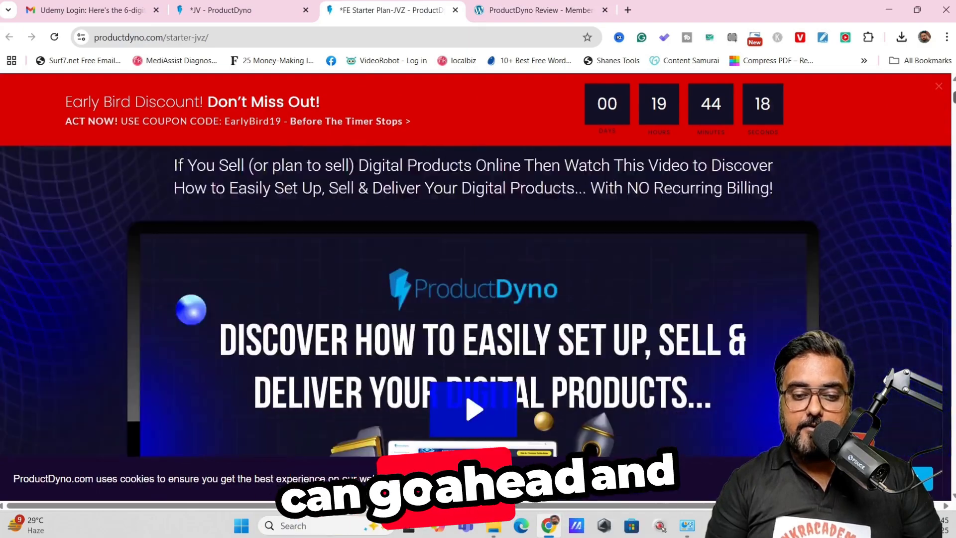
pyautogui.scroll(8, 437, 269)
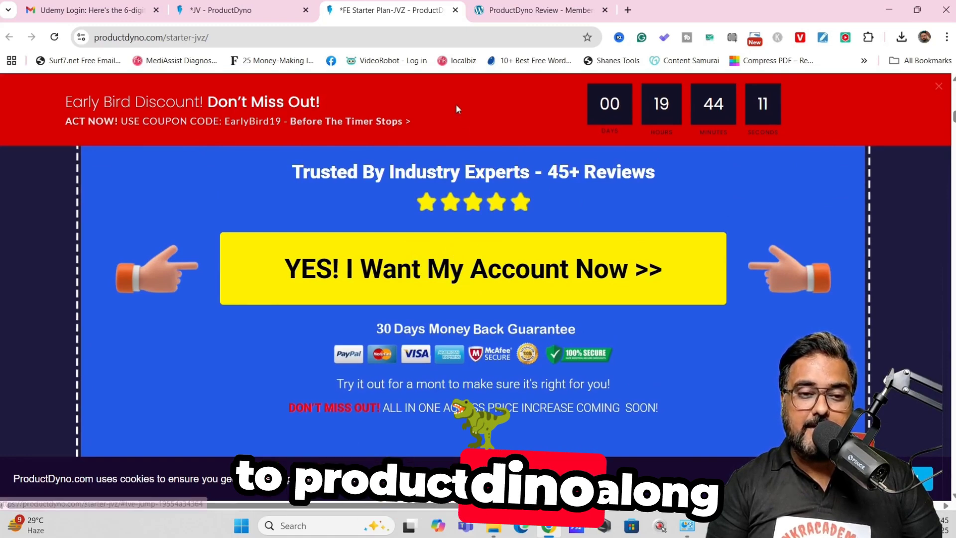
pyautogui.click(498, 12)
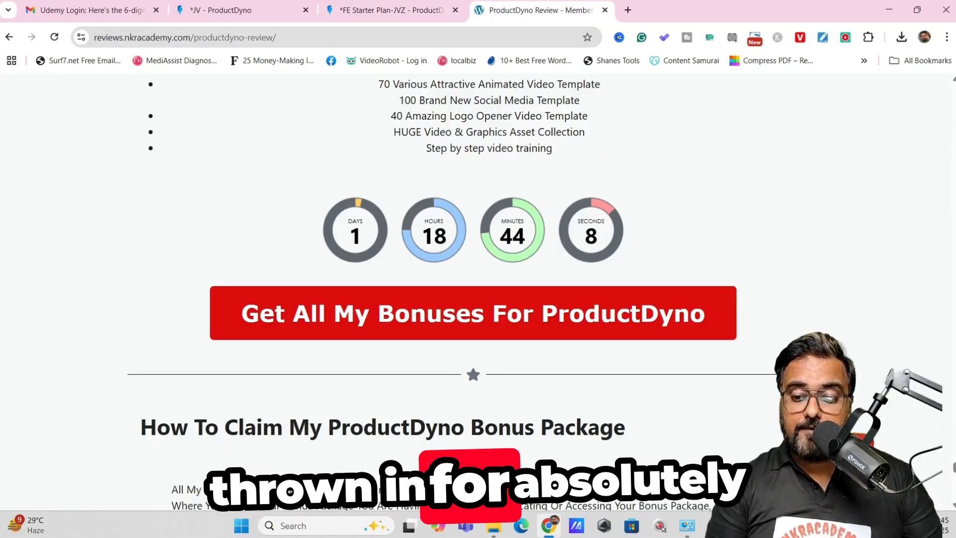
pyautogui.scroll(-2, 473, 291)
pyautogui.scroll(-6, 400, 246)
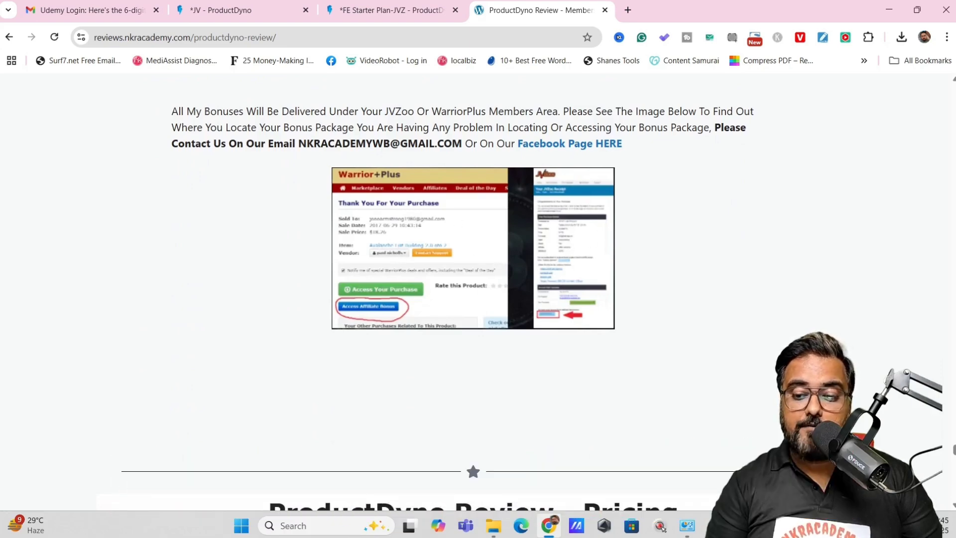
pyautogui.scroll(-7, 439, 299)
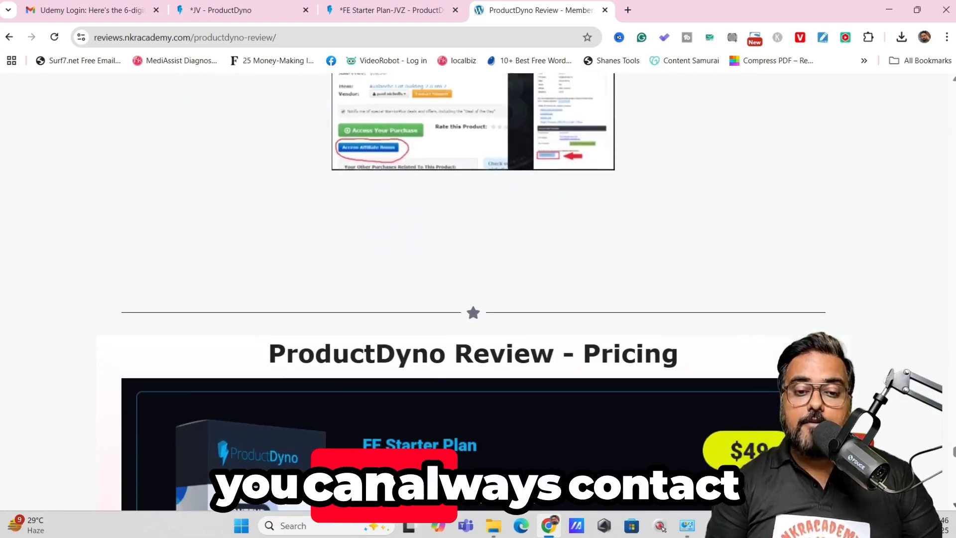